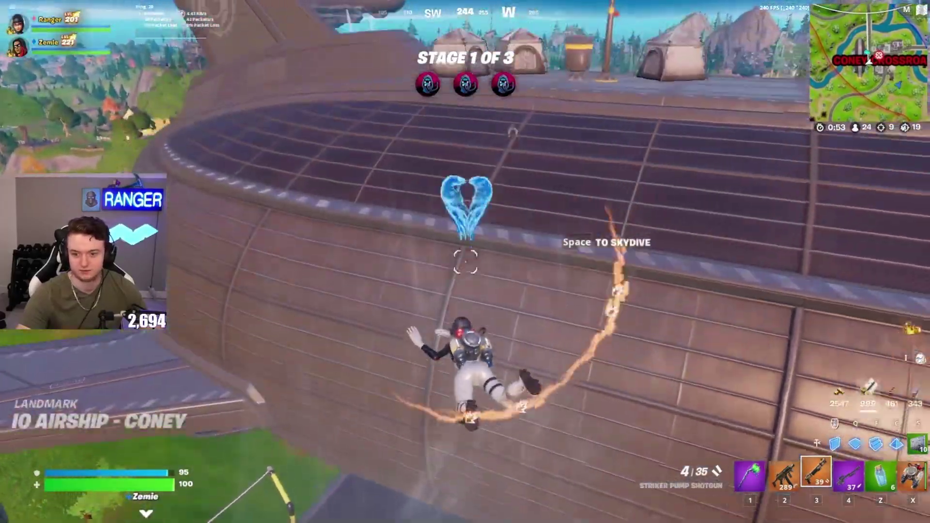
Step: Jump from the airship, then switch to the jetpack and the Heavy Sniper
{"action": "key", "text": "space"}
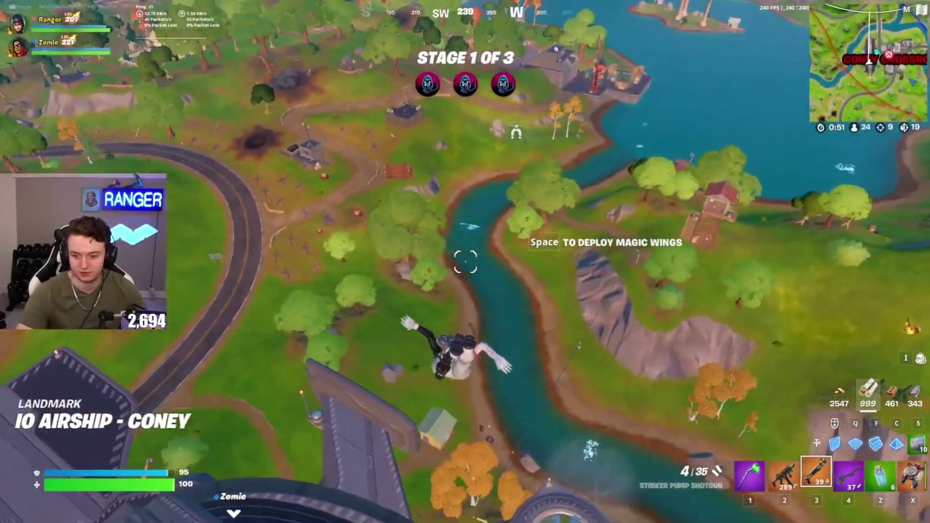
{"action": "key", "text": "x"}
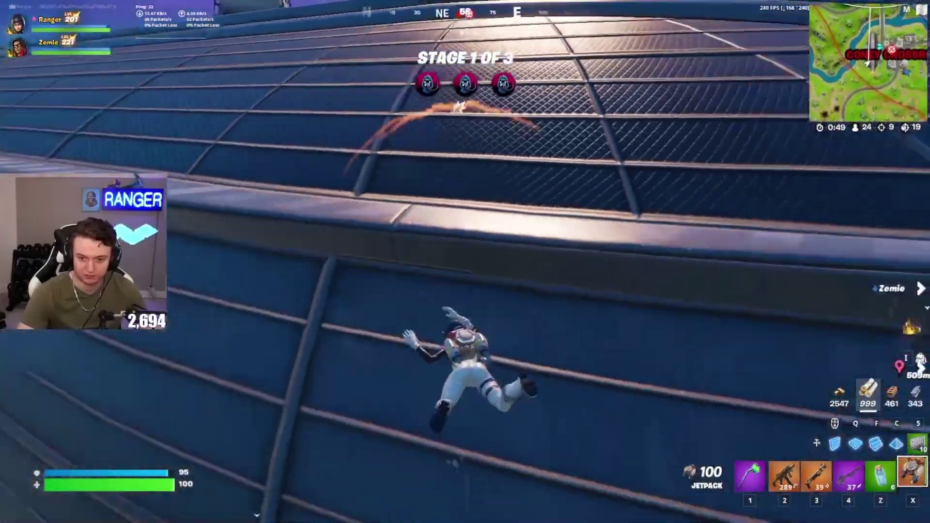
{"action": "key", "text": "4"}
{"action": "key", "text": "w"}
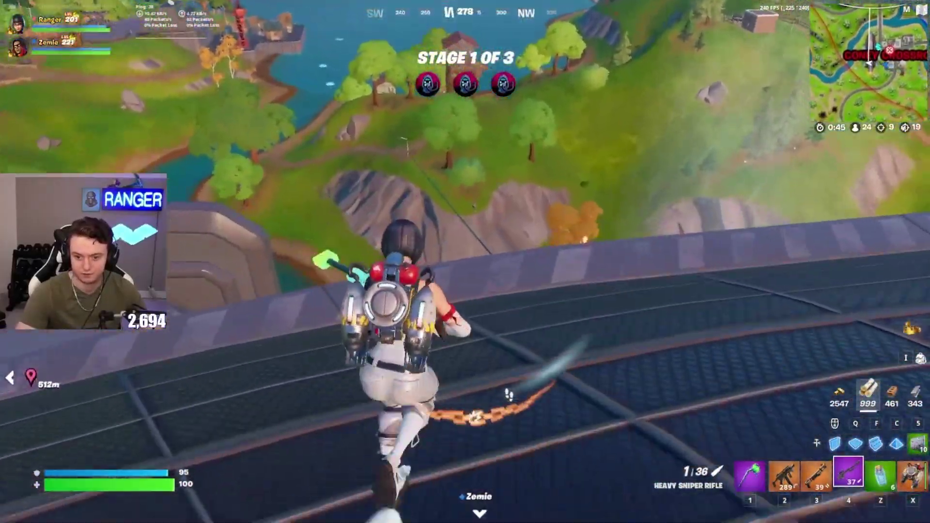
Step: Snipe the opponent, finish them with the Stinger SMG for the tenth elimination, and reload
{"action": "right_click", "coordinate": [465, 262]}
{"action": "left_click", "coordinate": [465, 261]}
{"action": "key", "text": "2"}
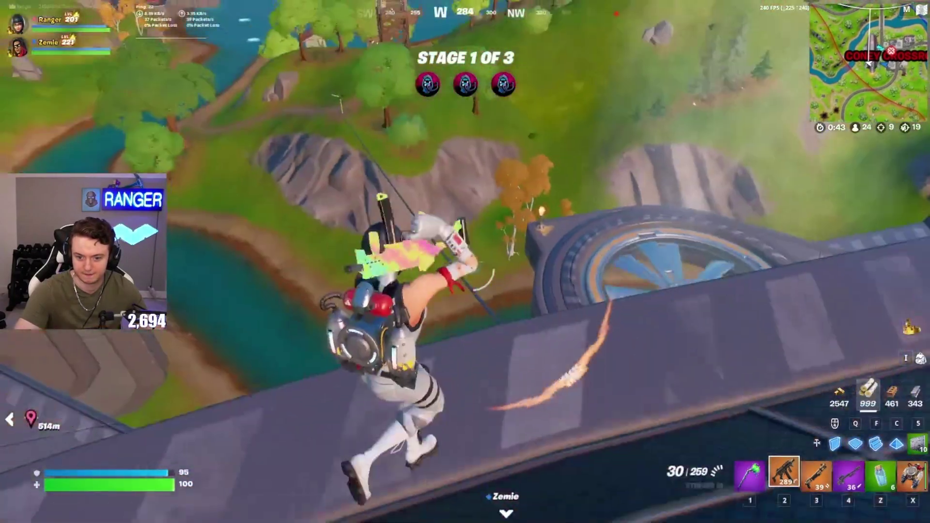
{"action": "left_click_drag", "start_coordinate": [465, 261], "coordinate": [465, 261]}
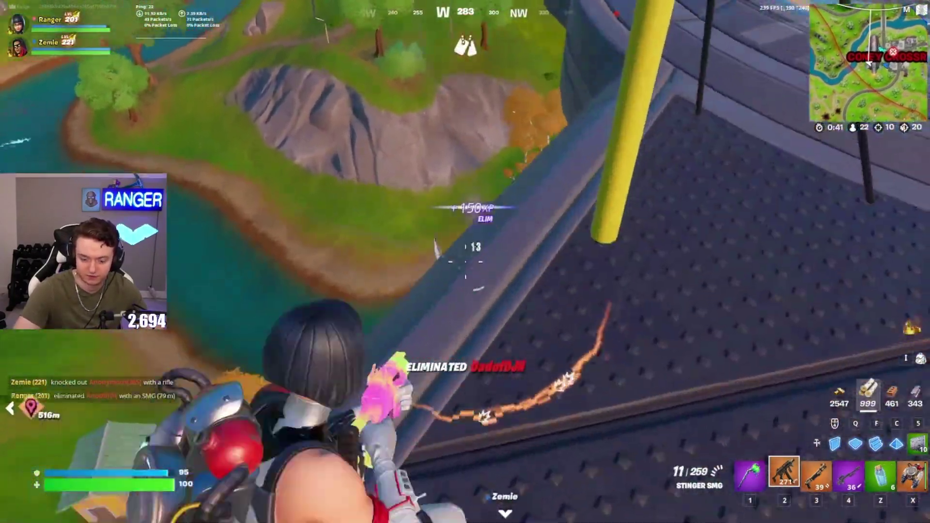
{"action": "key", "text": "w"}
{"action": "key", "text": "r"}
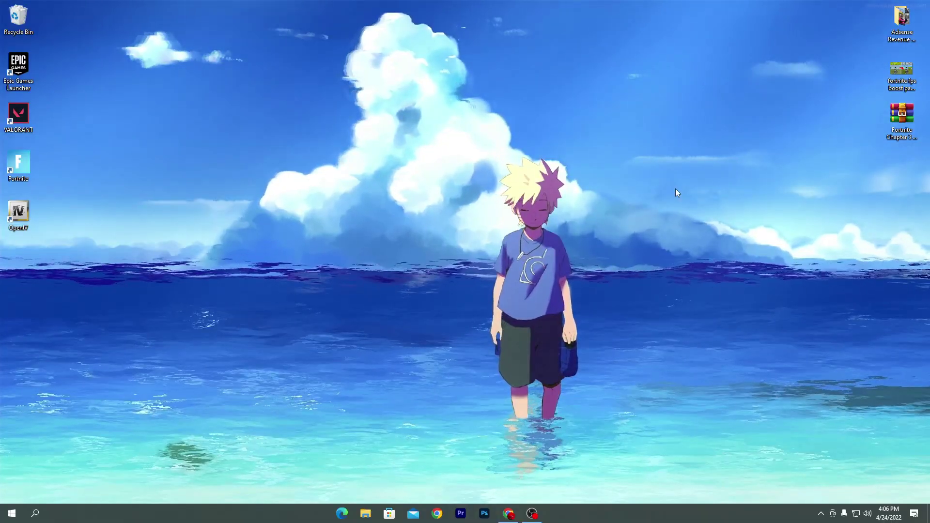
Step: Move the boost pack archive to mid-desktop and bring up Chrome on the Download Packs site
{"action": "left_click_drag", "start_coordinate": [906, 118], "coordinate": [345, 117]}
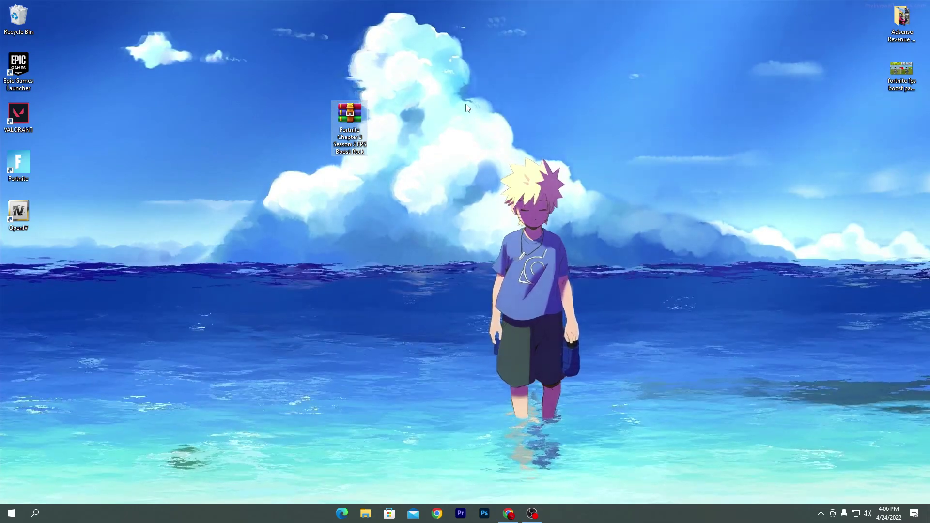
{"action": "left_click", "coordinate": [506, 513]}
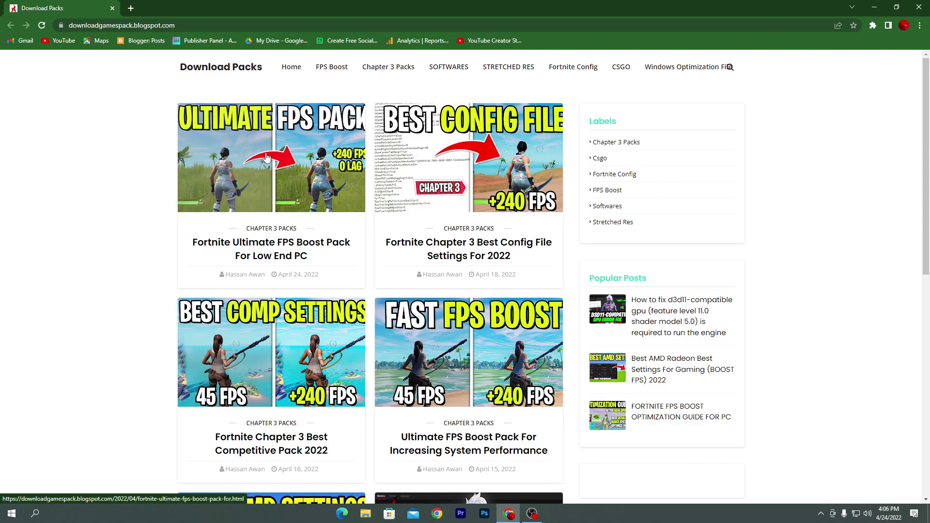
Step: Open the Ultimate FPS Boost Pack post, close the ad tab, and follow its DOWNLOAD button
{"action": "left_click", "coordinate": [284, 155]}
{"action": "left_click", "coordinate": [29, 7]}
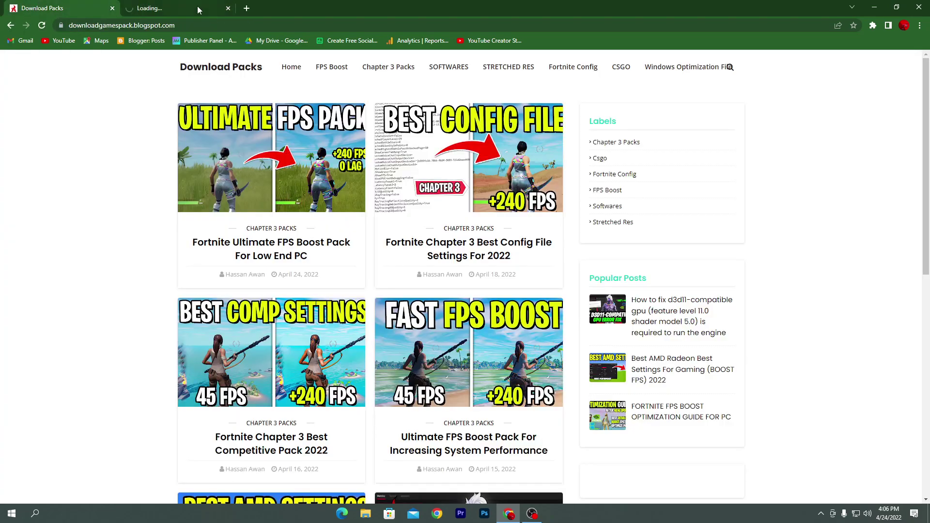
{"action": "left_click", "coordinate": [229, 9]}
{"action": "left_click", "coordinate": [256, 117]}
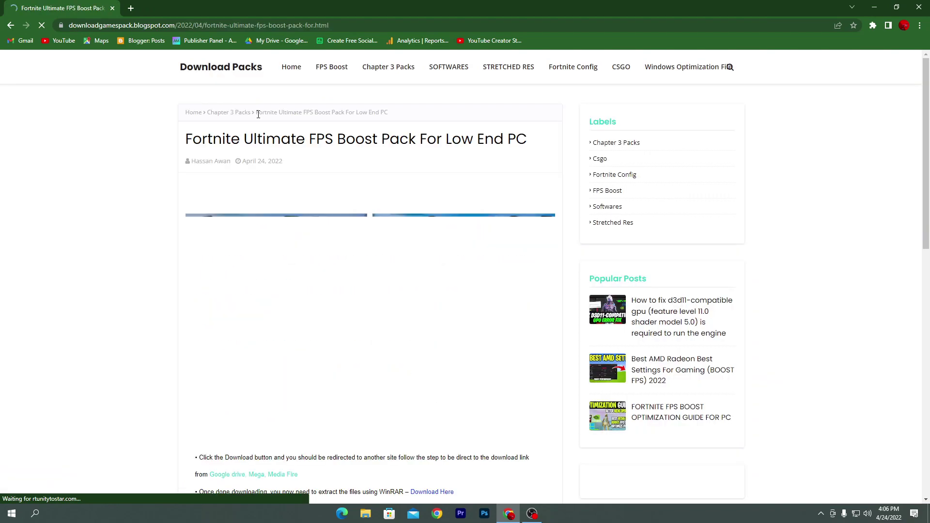
{"action": "scroll", "coordinate": [271, 145], "scroll_direction": "down", "scroll_amount": 2}
{"action": "scroll", "coordinate": [271, 146], "scroll_direction": "down", "scroll_amount": 1}
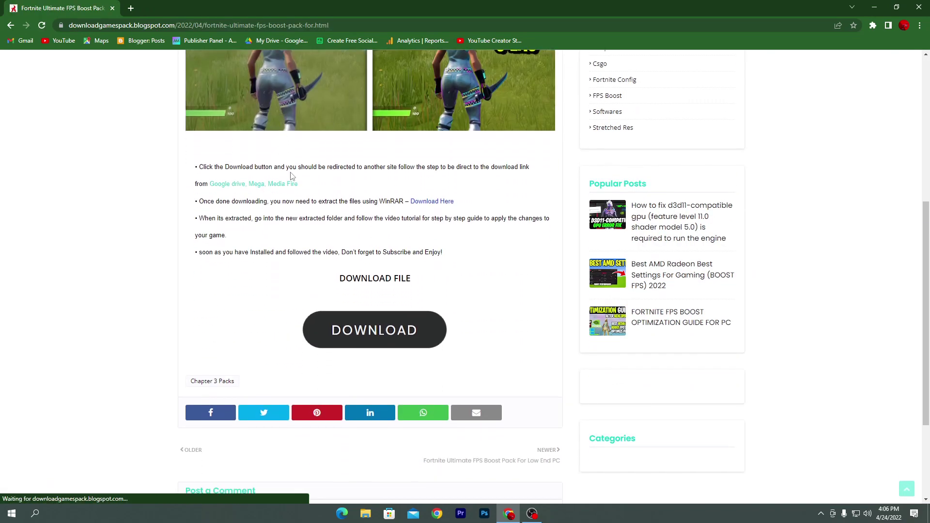
{"action": "left_click", "coordinate": [364, 328]}
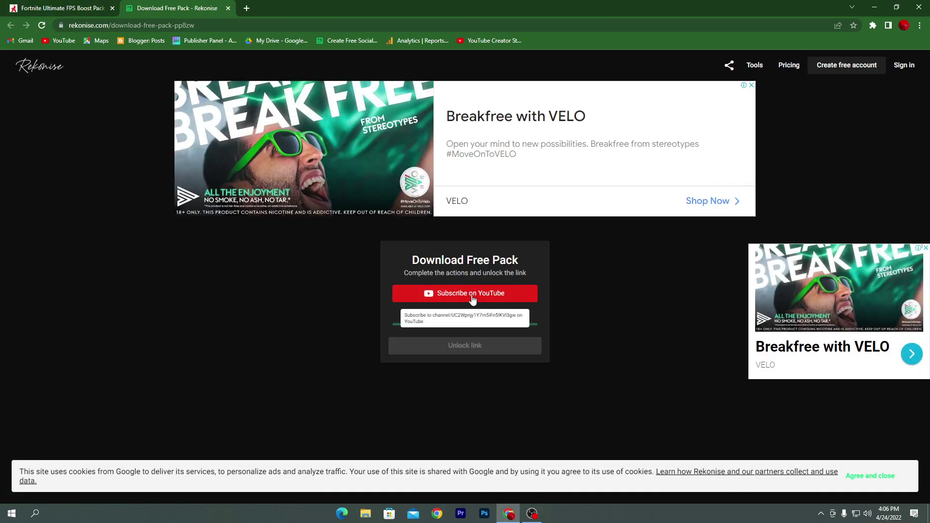
Step: Complete the YouTube subscribe requirement on Rekonise and unlock the pack link
{"action": "left_click", "coordinate": [471, 296]}
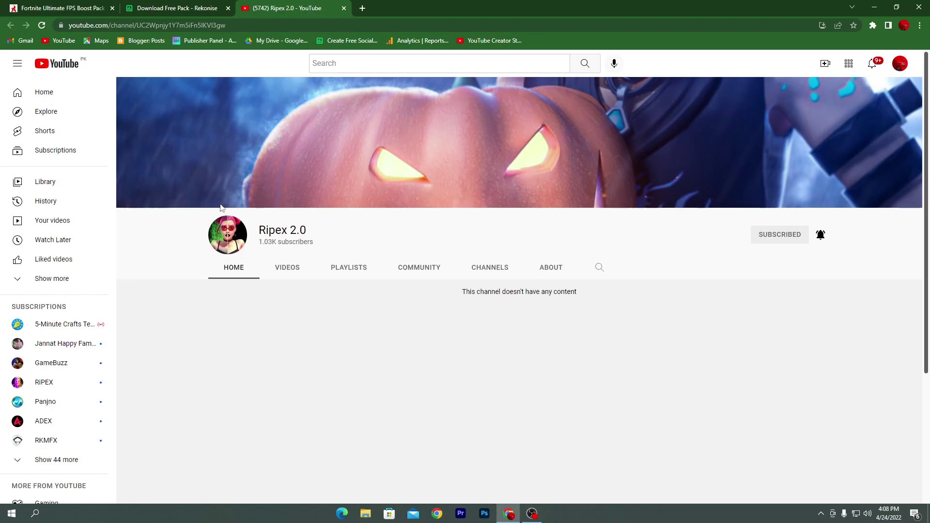
{"action": "left_click", "coordinate": [343, 8]}
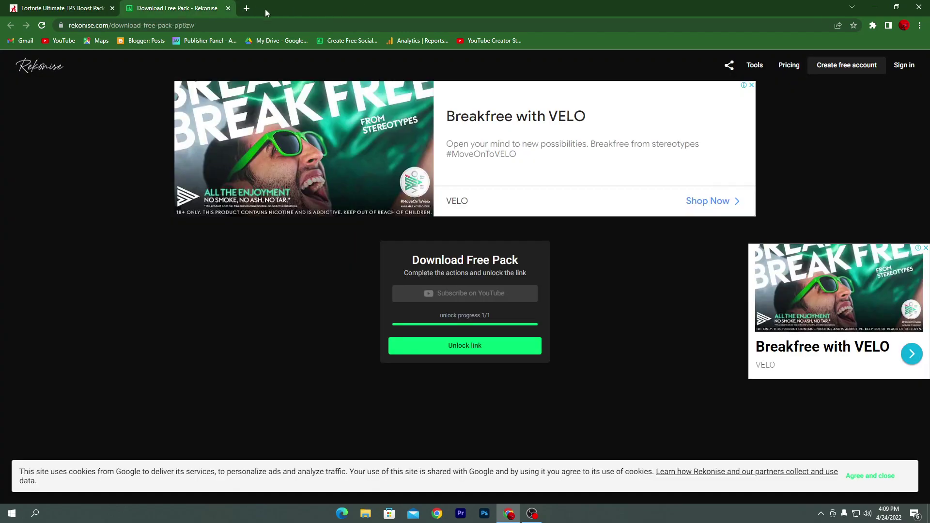
{"action": "left_click", "coordinate": [474, 346]}
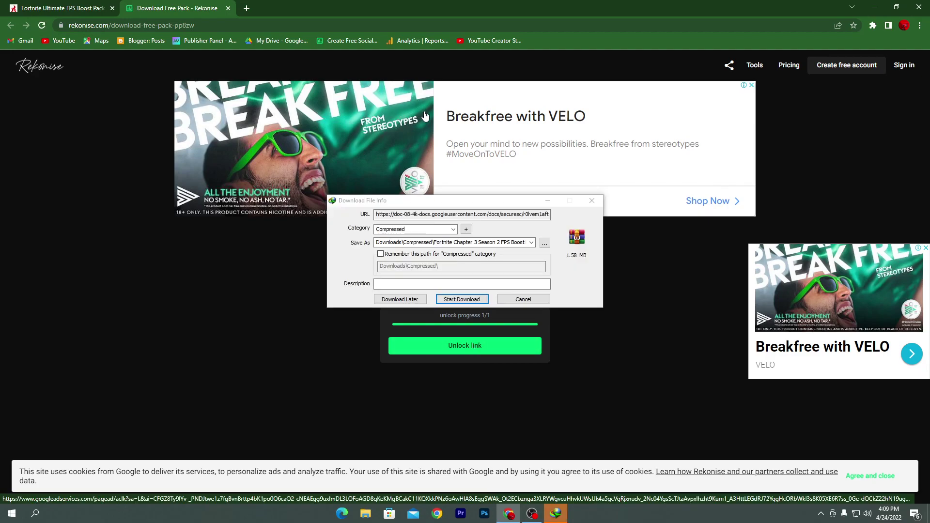
Step: Download the 1.58 MB boost pack archive with IDM and minimize Chrome
{"action": "left_click", "coordinate": [473, 298]}
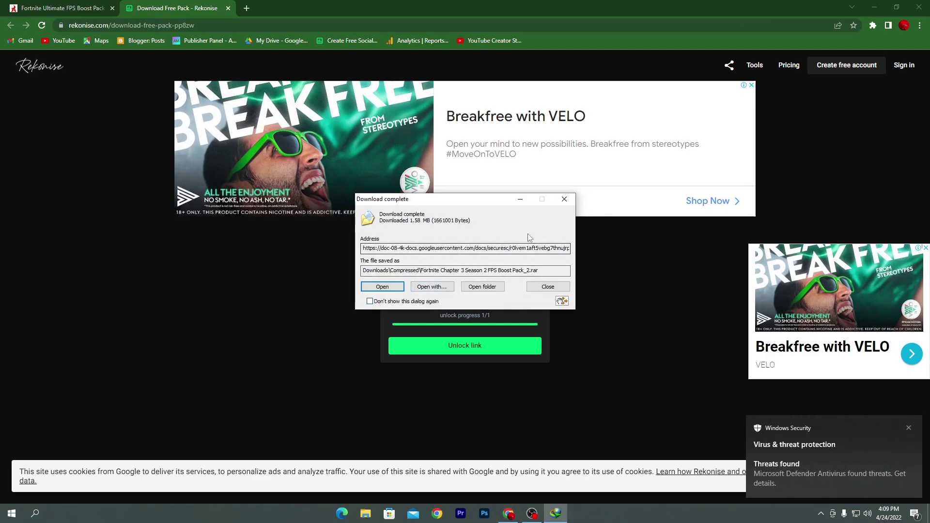
{"action": "left_click", "coordinate": [564, 199]}
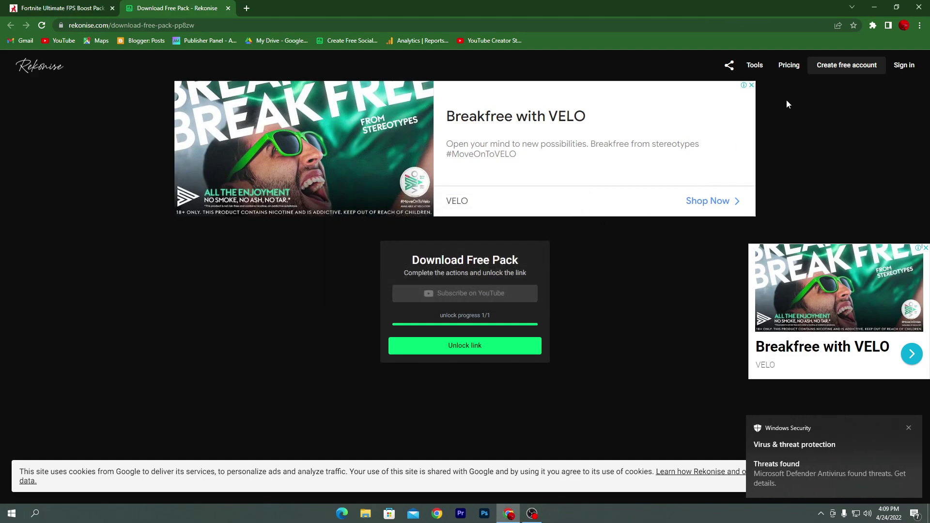
{"action": "left_click", "coordinate": [874, 7]}
Step: Extract the archive here and open the Fortnite Chapter 3 Season 2 FPS Boost Pack folder
{"action": "left_click_drag", "start_coordinate": [385, 126], "coordinate": [261, 106]}
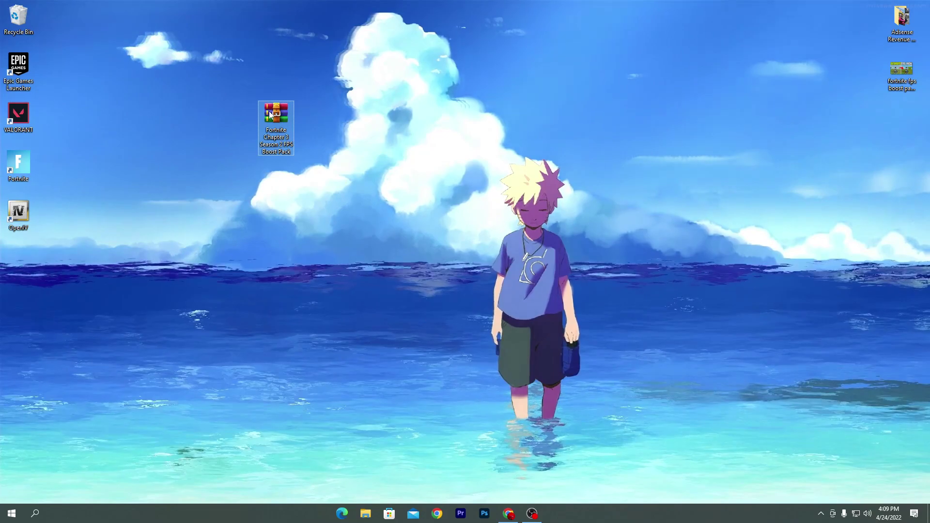
{"action": "right_click", "coordinate": [267, 112]}
{"action": "left_click", "coordinate": [310, 162]}
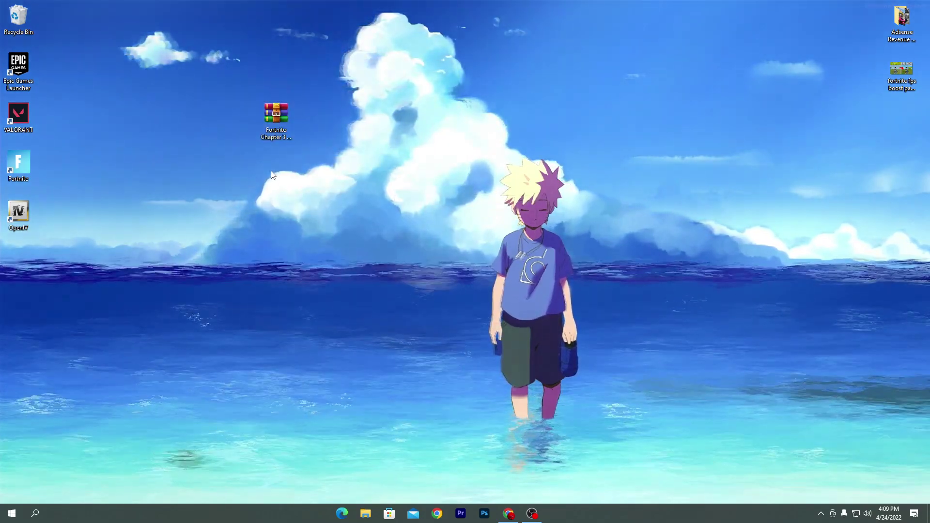
{"action": "left_click_drag", "start_coordinate": [28, 262], "coordinate": [324, 113]}
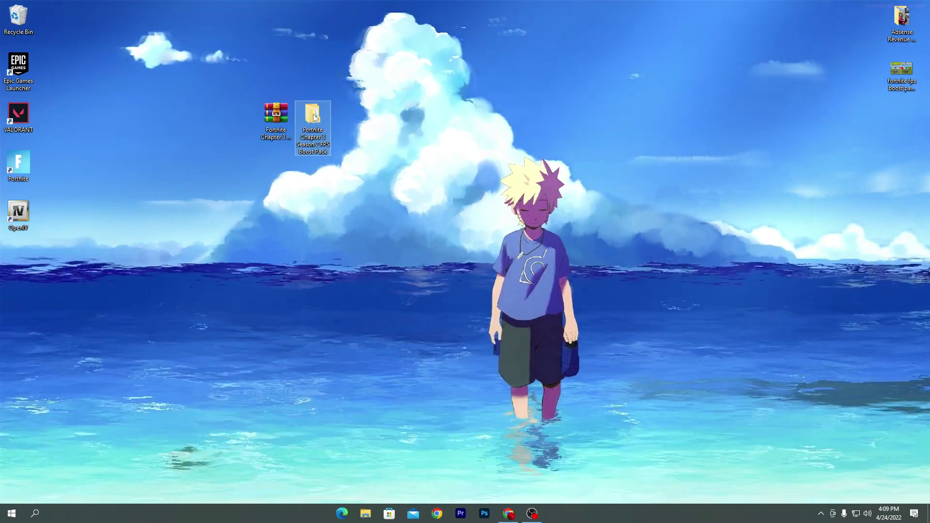
{"action": "double_click", "coordinate": [313, 115]}
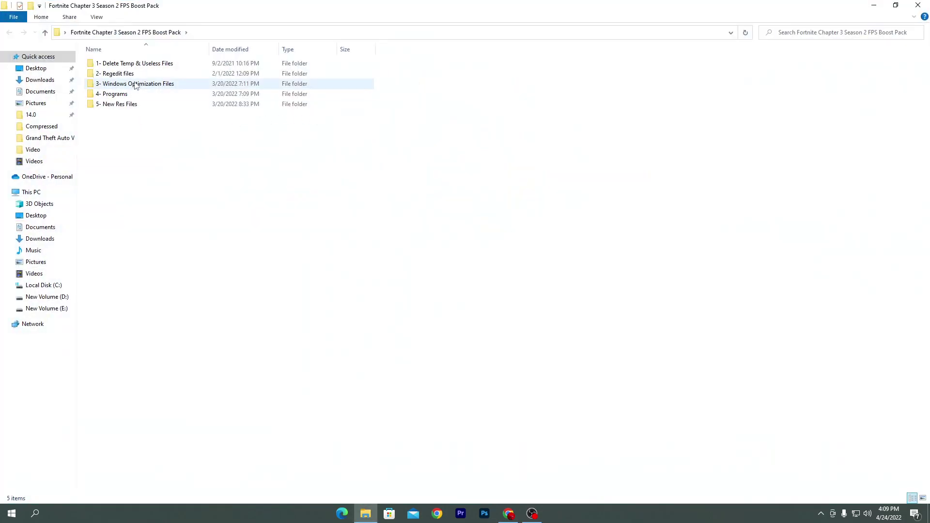
Step: Open 1- Delete Temp & Useless Files and run the Delete Log Files and Delete Temporary Files scripts
{"action": "double_click", "coordinate": [127, 64]}
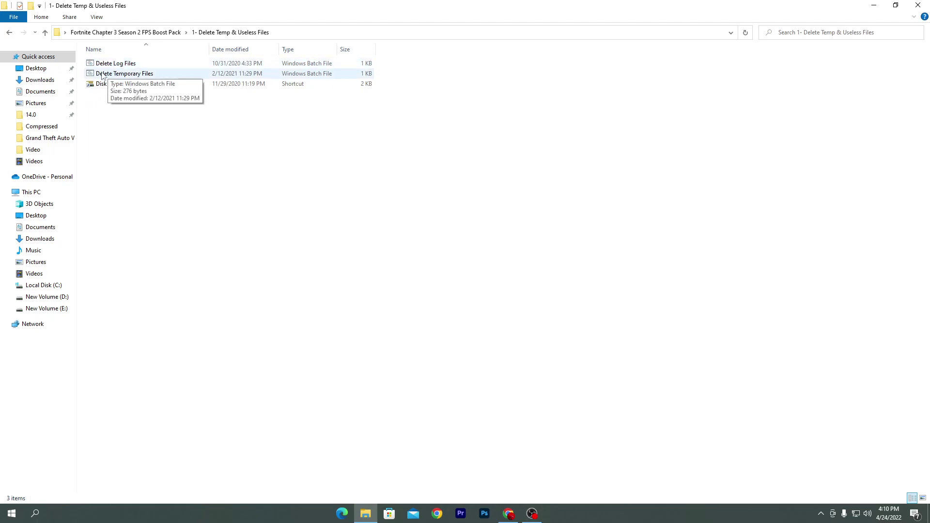
{"action": "double_click", "coordinate": [124, 67]}
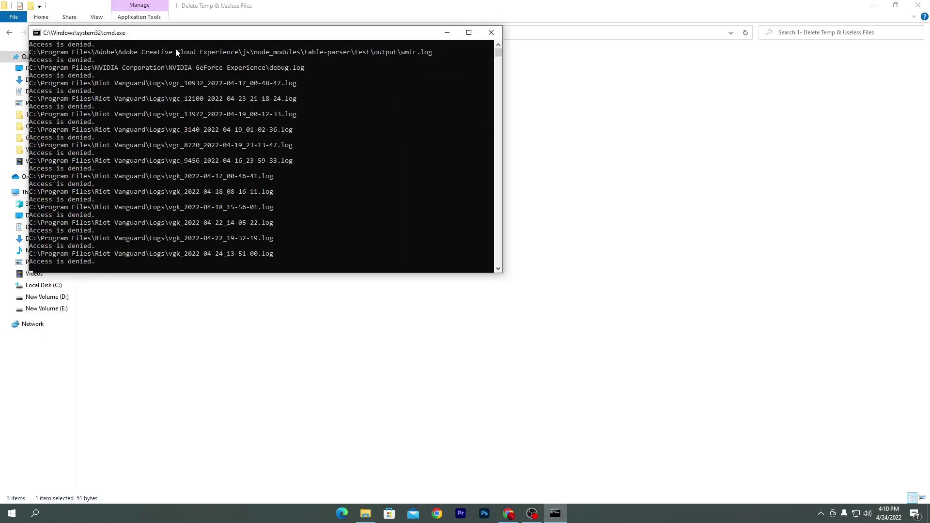
{"action": "left_click_drag", "start_coordinate": [168, 37], "coordinate": [529, 147]}
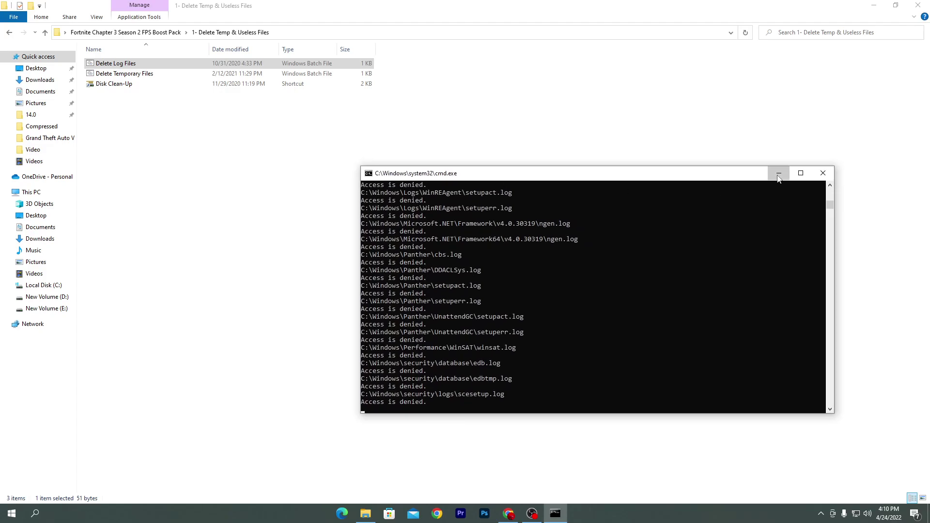
{"action": "left_click", "coordinate": [778, 173]}
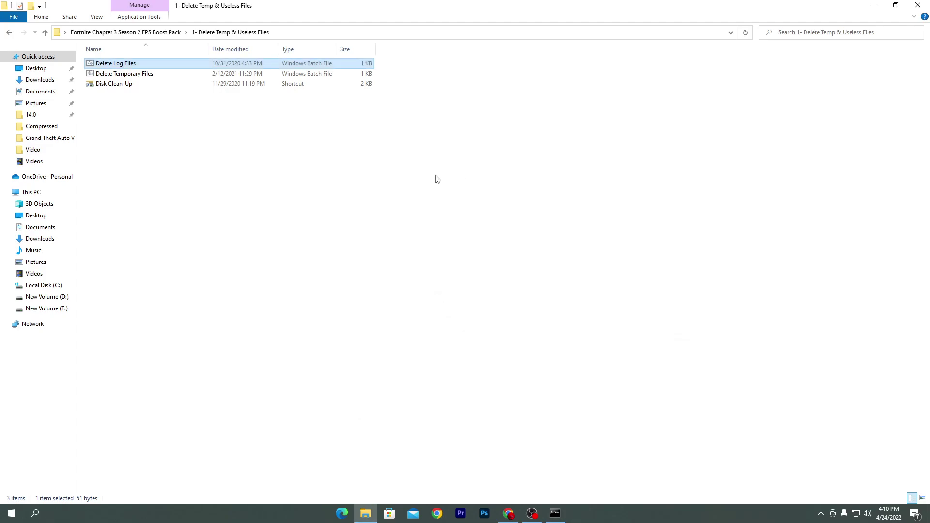
{"action": "double_click", "coordinate": [123, 75]}
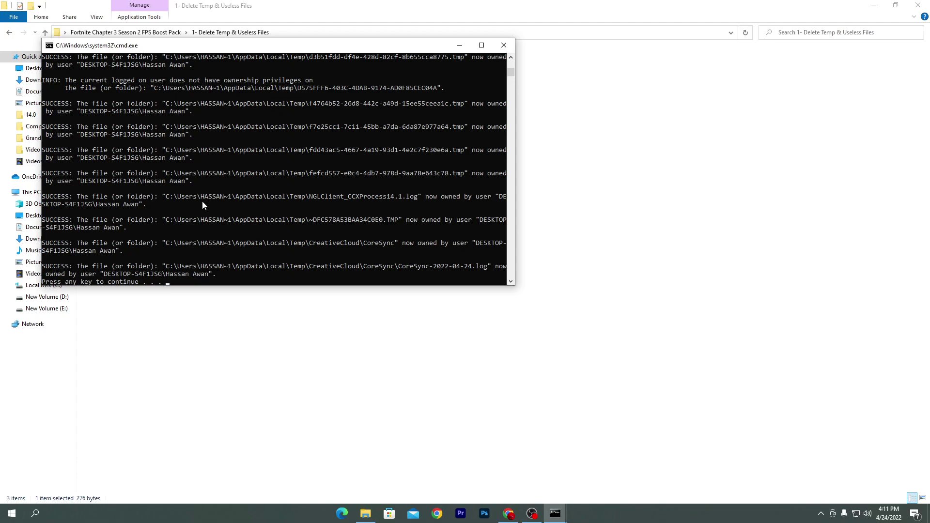
{"action": "key", "text": "Return"}
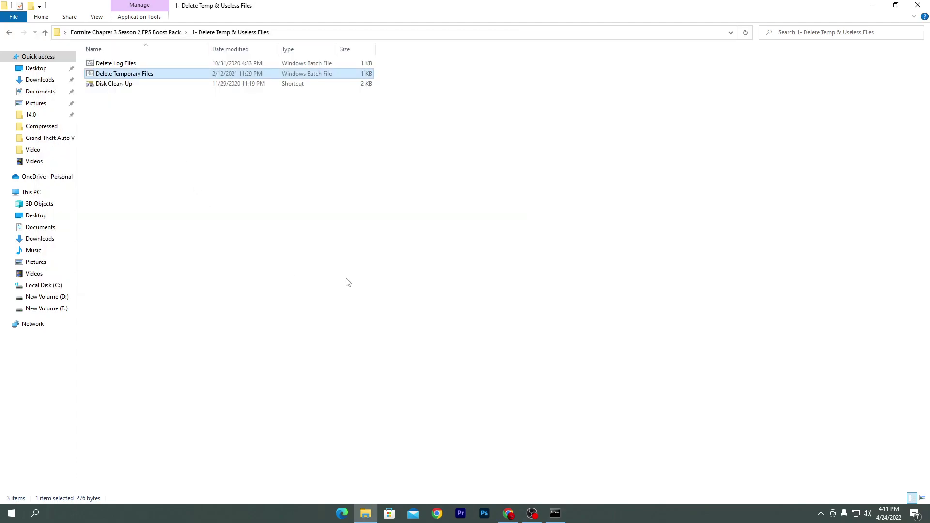
Step: Launch the Disk Clean-Up shortcut for drive C: and center its window
{"action": "double_click", "coordinate": [112, 86]}
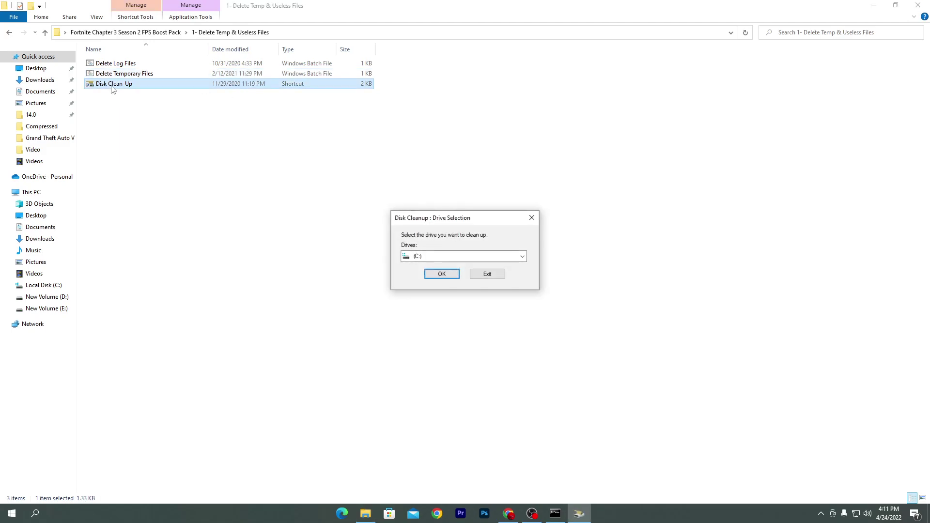
{"action": "left_click", "coordinate": [441, 274]}
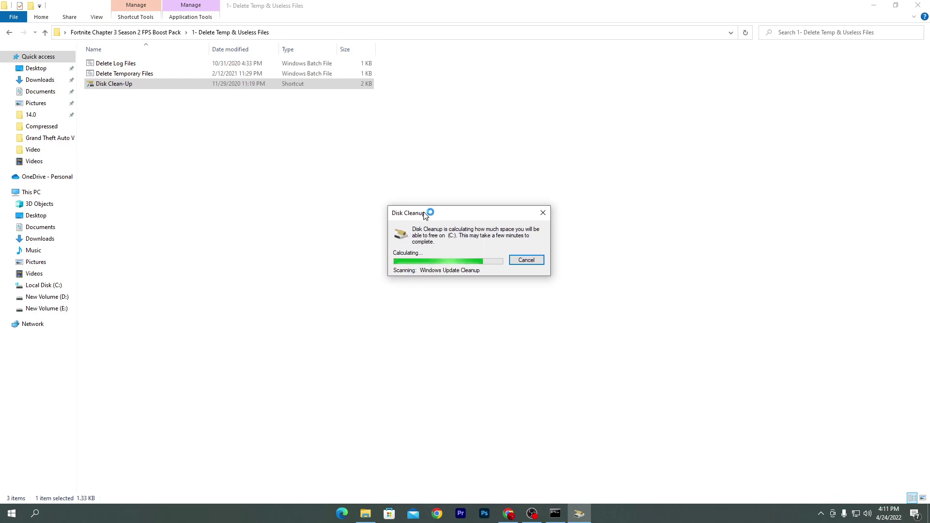
{"action": "left_click_drag", "start_coordinate": [74, 64], "coordinate": [412, 163]}
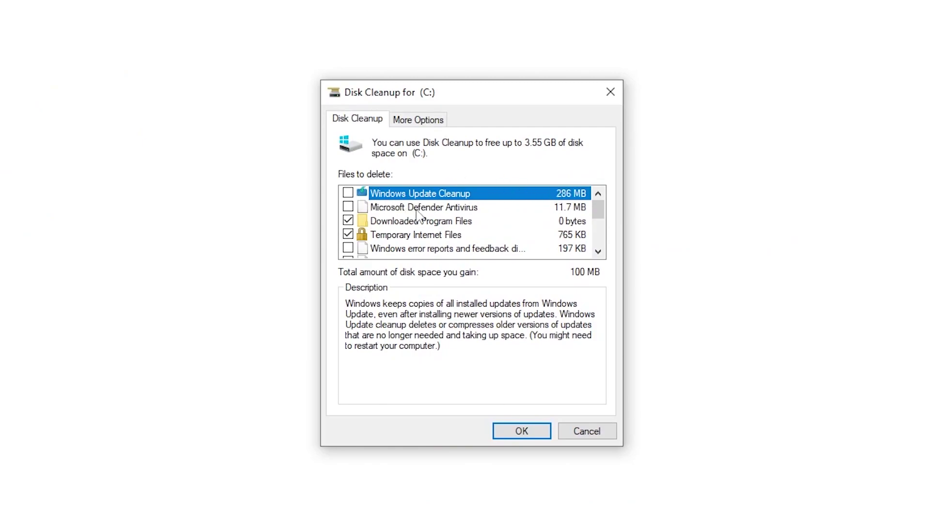
{"action": "scroll", "coordinate": [581, 208], "scroll_direction": "down", "scroll_amount": 3}
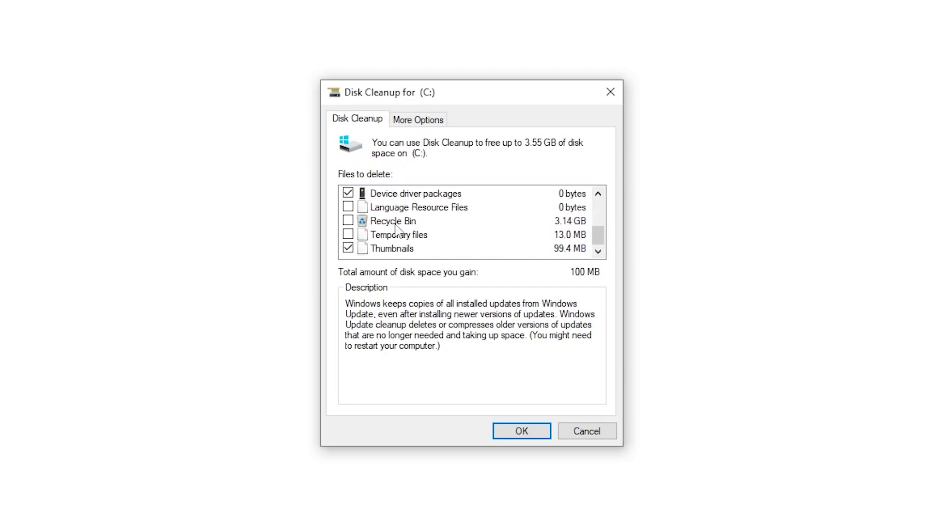
{"action": "scroll", "coordinate": [436, 233], "scroll_direction": "up", "scroll_amount": 3}
Step: Tick every cleanup category, from Windows Update Cleanup to Recycle Bin and Temporary files
{"action": "left_click", "coordinate": [348, 193]}
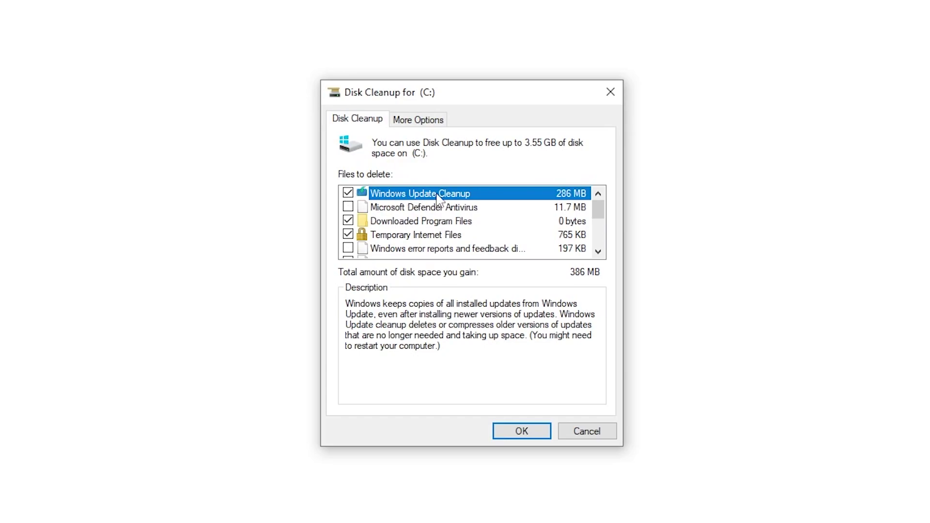
{"action": "left_click", "coordinate": [347, 207]}
{"action": "scroll", "coordinate": [473, 229], "scroll_direction": "down", "scroll_amount": 1}
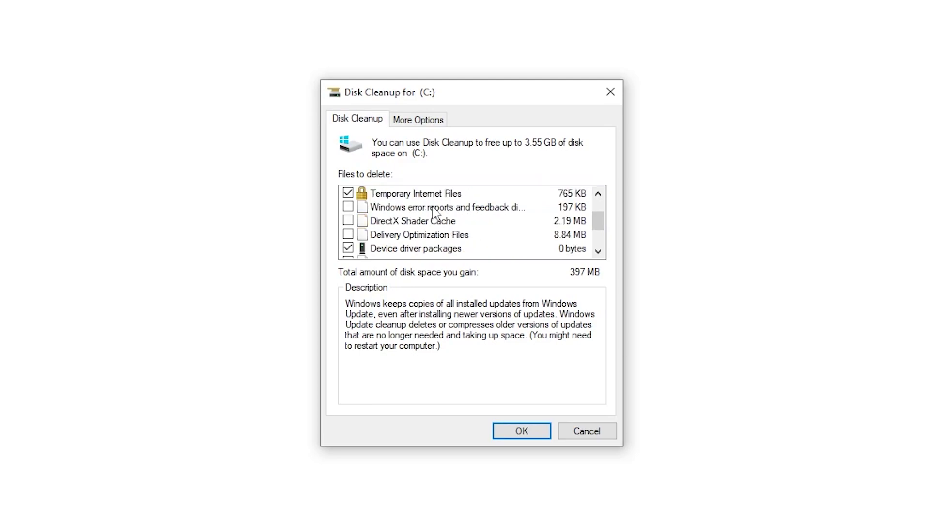
{"action": "left_click", "coordinate": [347, 207]}
{"action": "left_click", "coordinate": [348, 221]}
{"action": "left_click", "coordinate": [347, 235]}
{"action": "scroll", "coordinate": [394, 231], "scroll_direction": "down", "scroll_amount": 2}
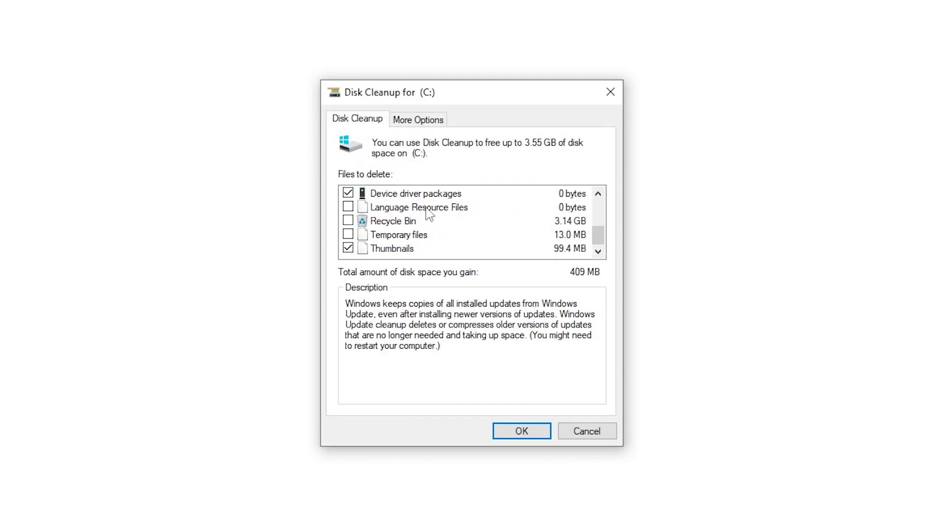
{"action": "left_click", "coordinate": [349, 208]}
{"action": "left_click", "coordinate": [348, 221]}
{"action": "left_click", "coordinate": [348, 235]}
Step: Permanently delete the selected files (about 3.55 GB) and return to the FPS Boost Pack folder
{"action": "left_click", "coordinate": [503, 431]}
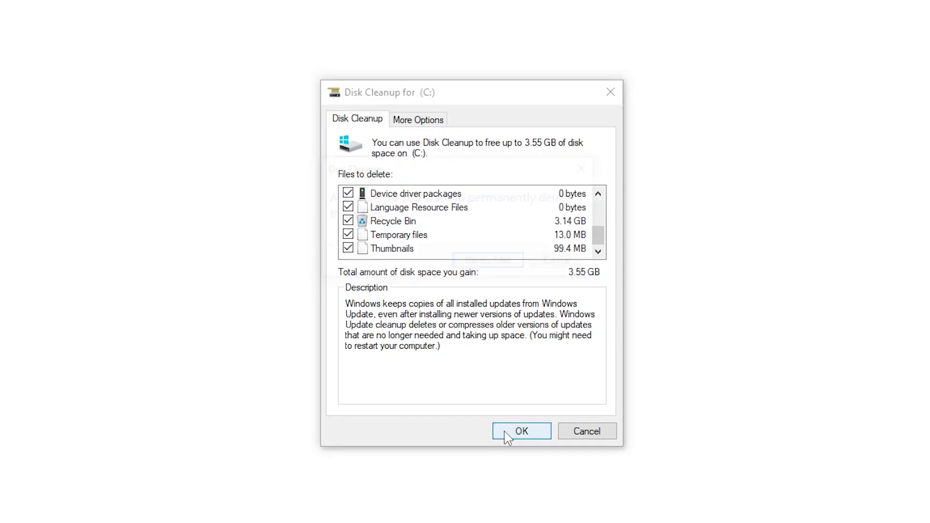
{"action": "left_click", "coordinate": [490, 263]}
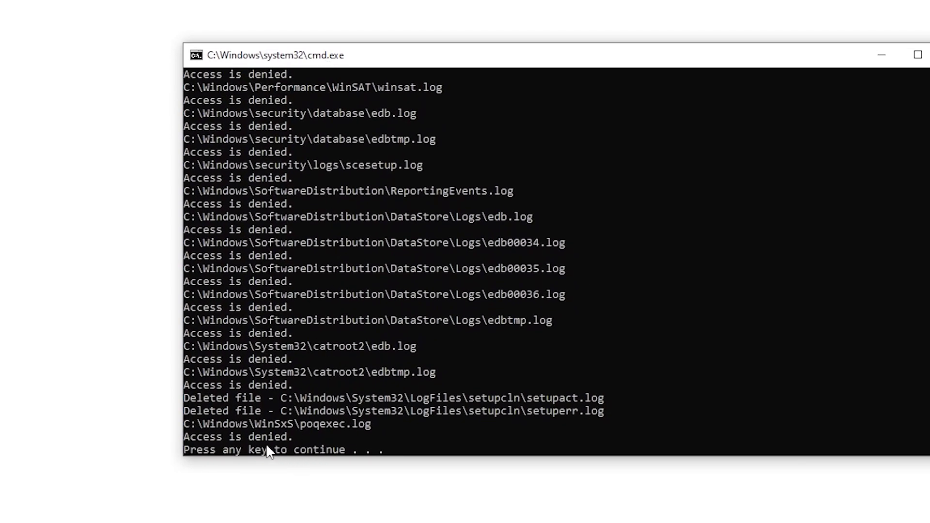
{"action": "key", "text": "Return"}
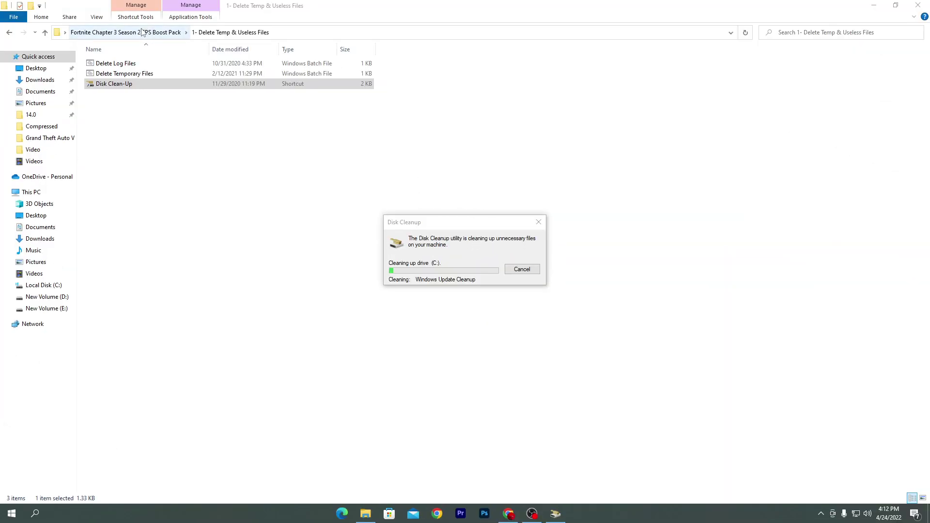
{"action": "left_click", "coordinate": [143, 32]}
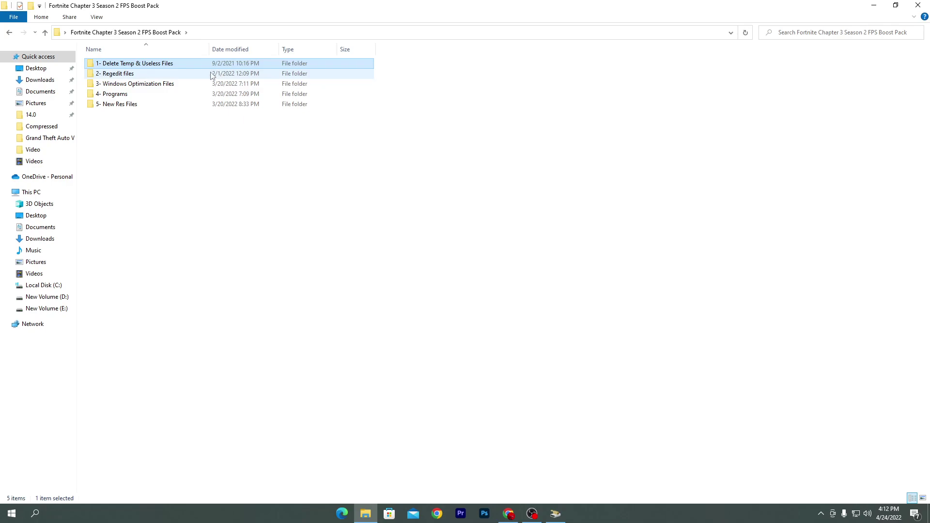
Step: Open 2- Regedit files and import Add_Maximum_processor_frequency_to_Power_Options into the registry
{"action": "double_click", "coordinate": [128, 74]}
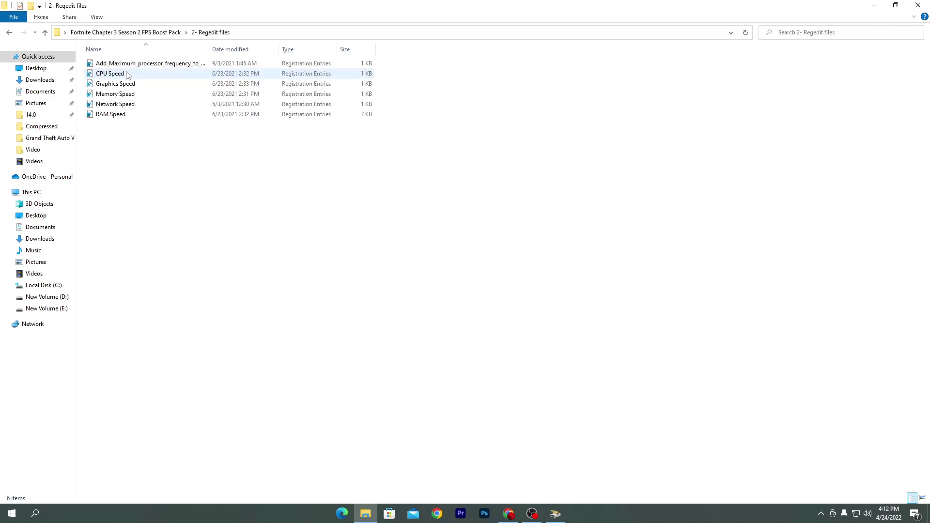
{"action": "left_click_drag", "start_coordinate": [138, 144], "coordinate": [268, 59]}
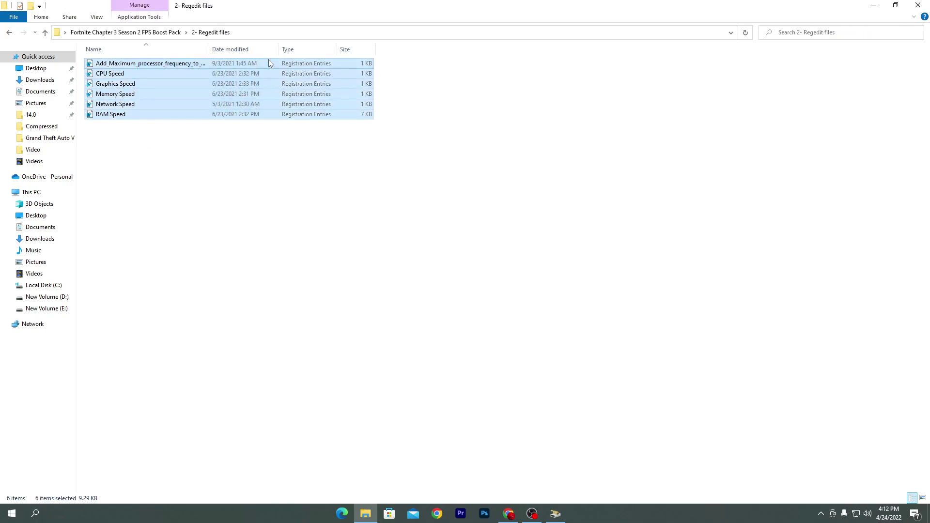
{"action": "left_click", "coordinate": [221, 166]}
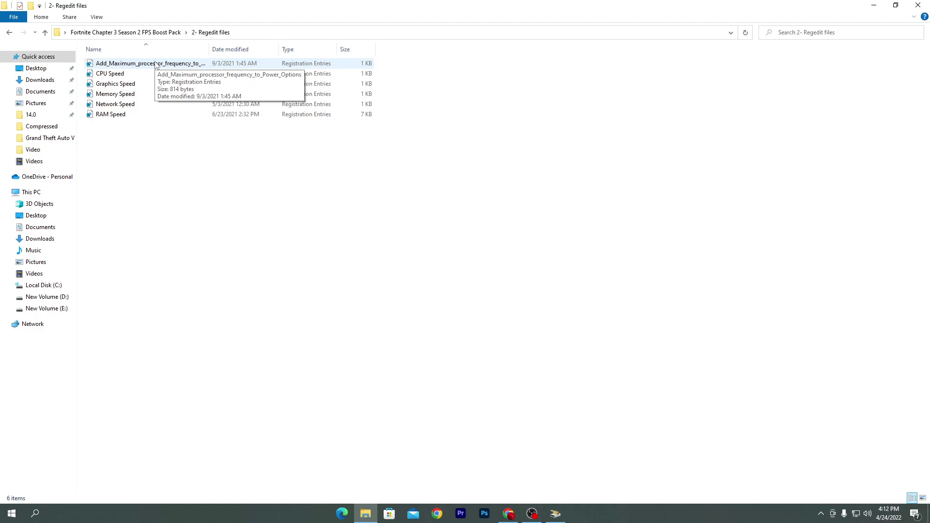
{"action": "double_click", "coordinate": [155, 64]}
{"action": "left_click", "coordinate": [426, 332]}
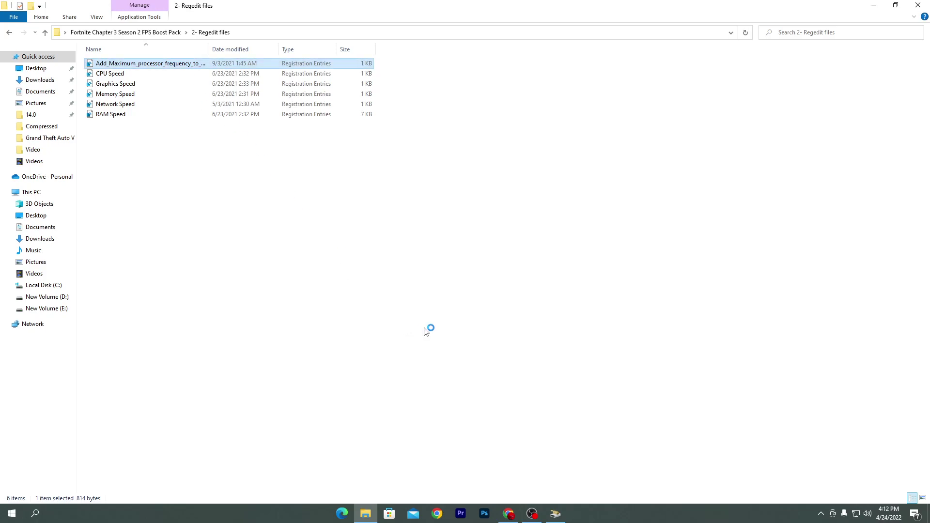
{"action": "left_click", "coordinate": [534, 274]}
{"action": "left_click", "coordinate": [574, 262]}
Step: Import the CPU Speed and Graphics Speed registry files
{"action": "double_click", "coordinate": [118, 76]}
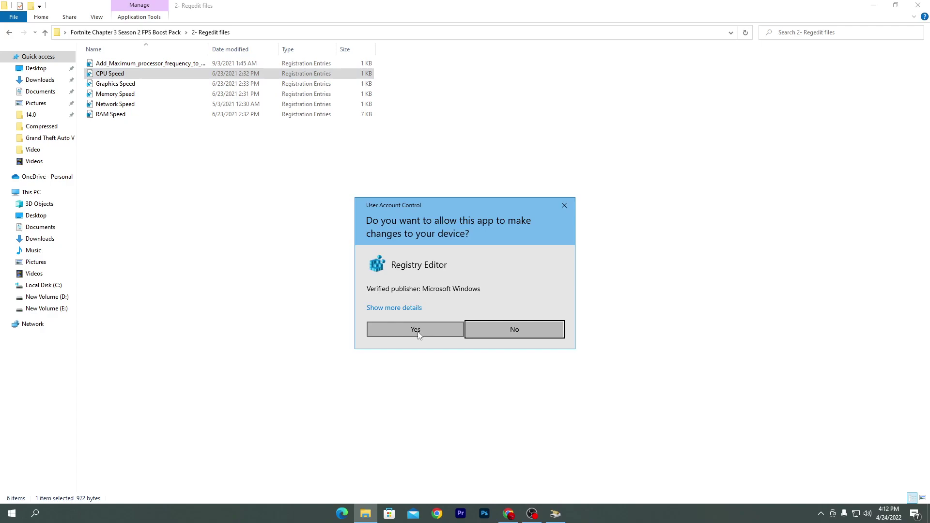
{"action": "left_click", "coordinate": [418, 331]}
{"action": "left_click", "coordinate": [529, 274]}
{"action": "left_click", "coordinate": [575, 255]}
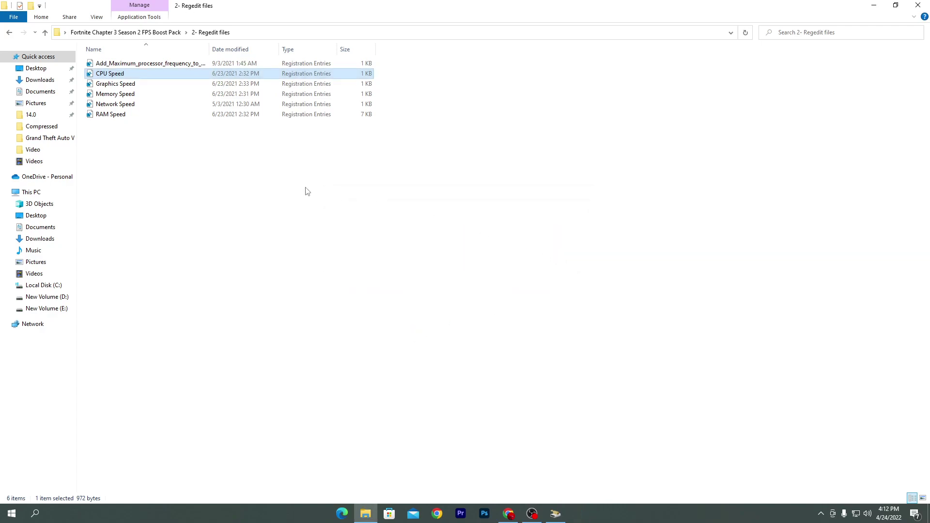
{"action": "left_click", "coordinate": [130, 84]}
{"action": "double_click", "coordinate": [130, 83]}
{"action": "left_click", "coordinate": [449, 333]}
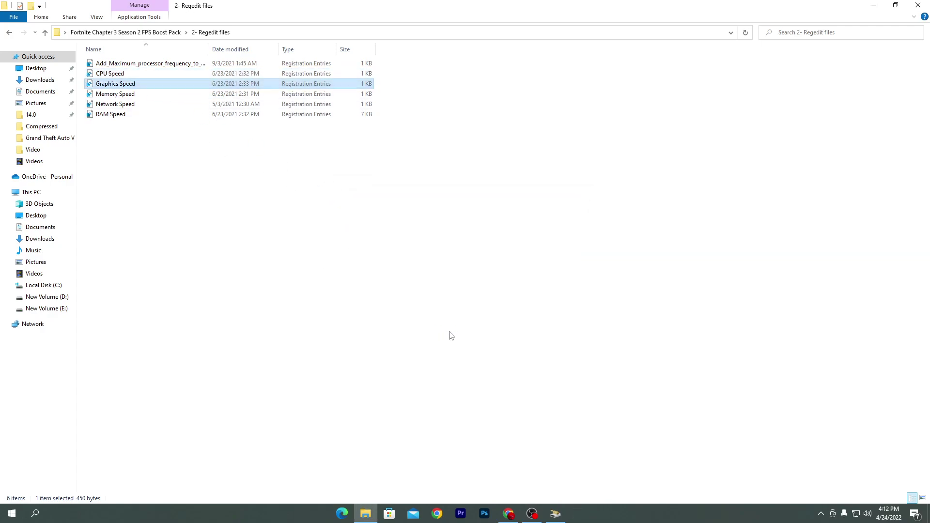
{"action": "left_click", "coordinate": [532, 275]}
{"action": "left_click", "coordinate": [574, 261]}
Step: Import the Memory Speed and Network Speed registry files
{"action": "left_click", "coordinate": [120, 95]}
{"action": "double_click", "coordinate": [120, 94]}
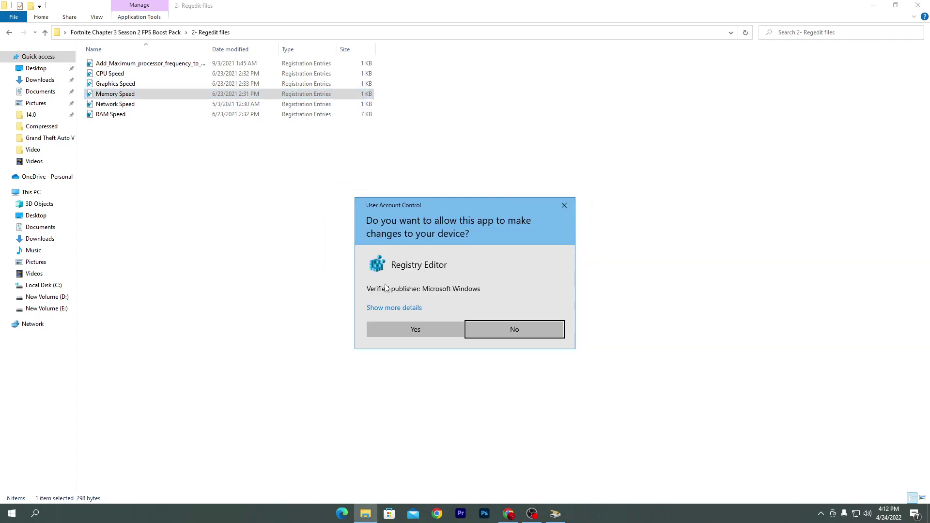
{"action": "left_click", "coordinate": [425, 326]}
{"action": "left_click", "coordinate": [535, 270]}
{"action": "left_click", "coordinate": [567, 259]}
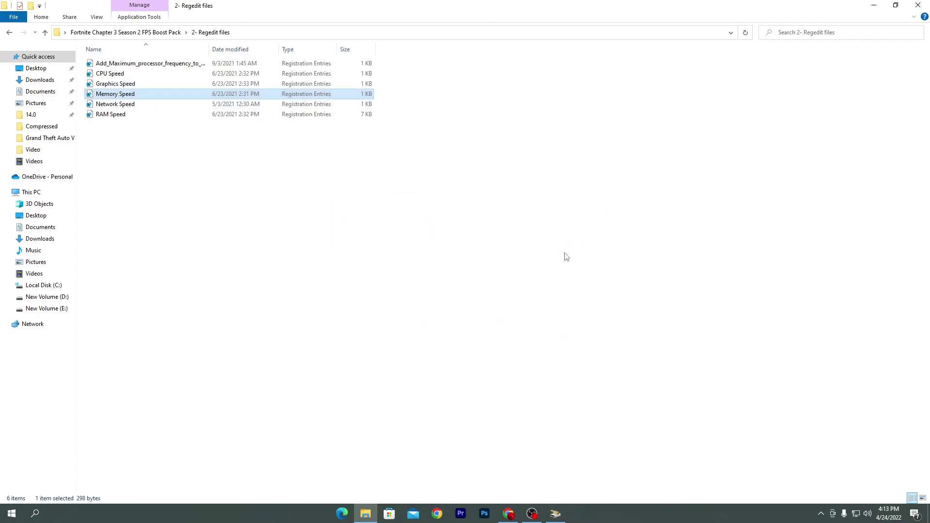
{"action": "double_click", "coordinate": [132, 104]}
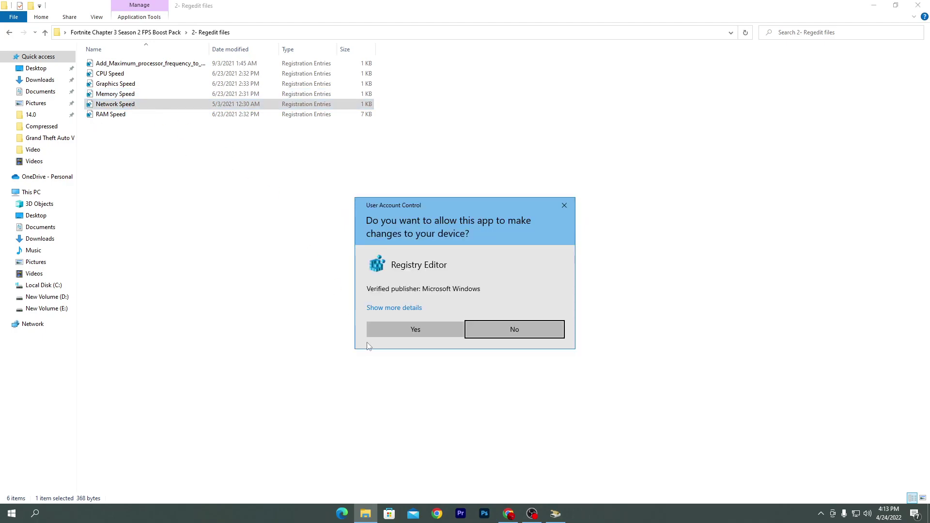
{"action": "left_click", "coordinate": [425, 327]}
{"action": "left_click", "coordinate": [533, 271]}
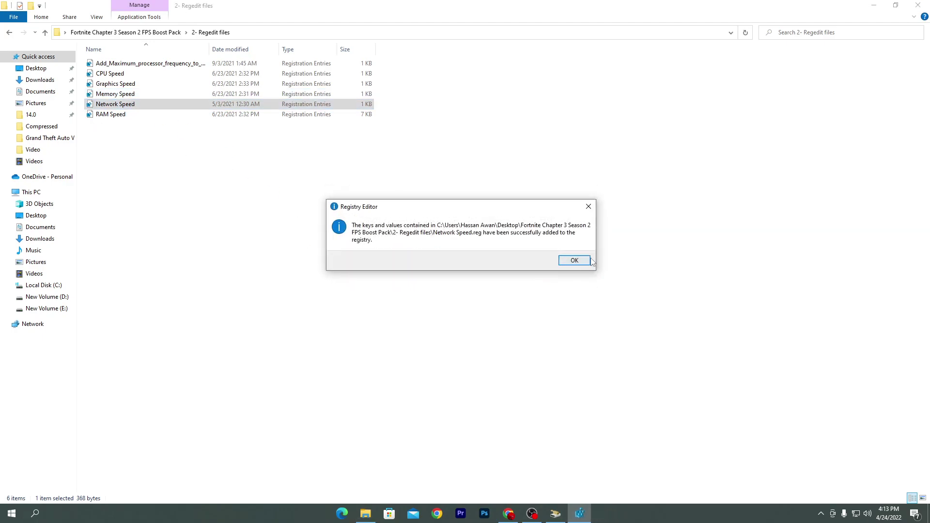
{"action": "left_click", "coordinate": [574, 260]}
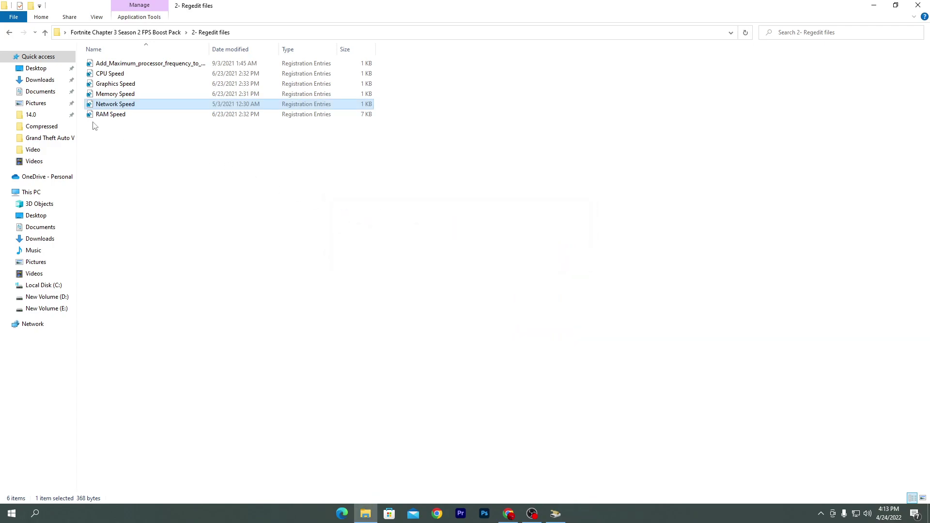
Step: Import the RAM Speed registry file, then move to the 3- Windows Optimization Files folder
{"action": "double_click", "coordinate": [115, 115]}
{"action": "left_click", "coordinate": [411, 328]}
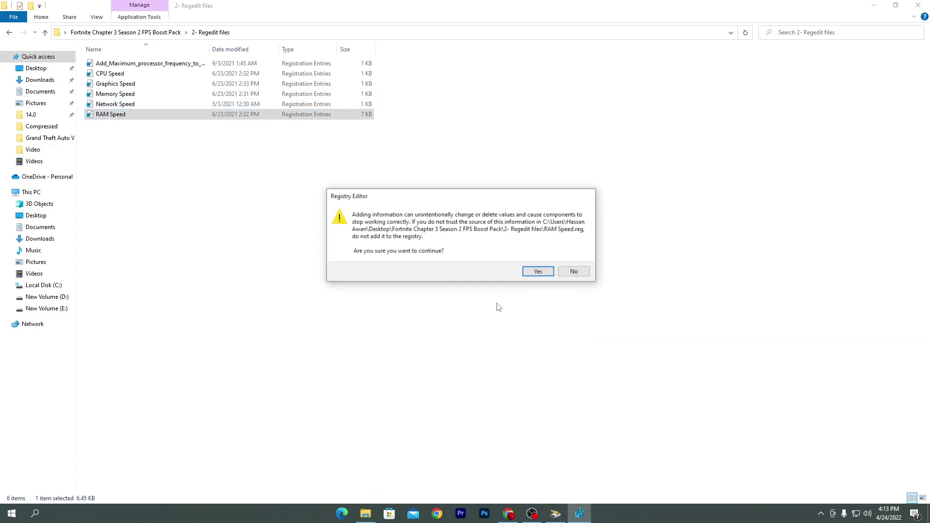
{"action": "left_click", "coordinate": [533, 271]}
{"action": "left_click", "coordinate": [570, 259]}
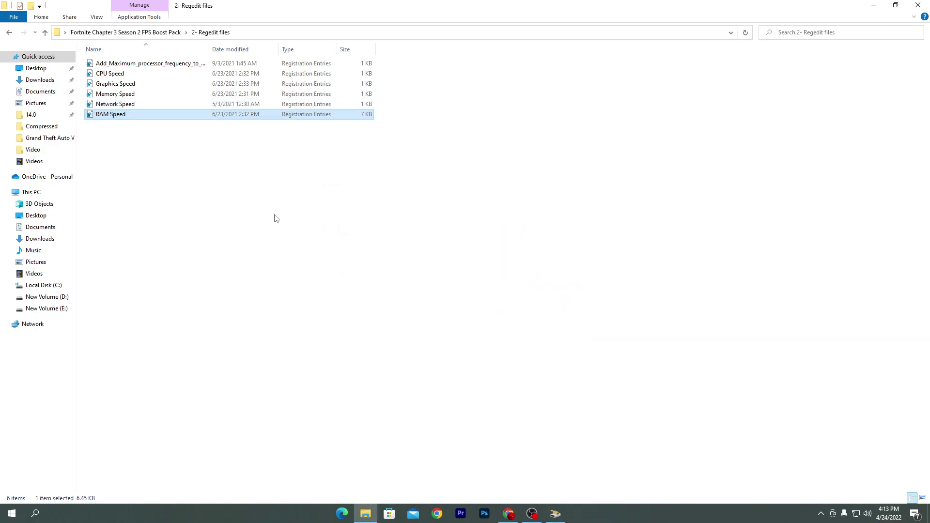
{"action": "left_click", "coordinate": [152, 34]}
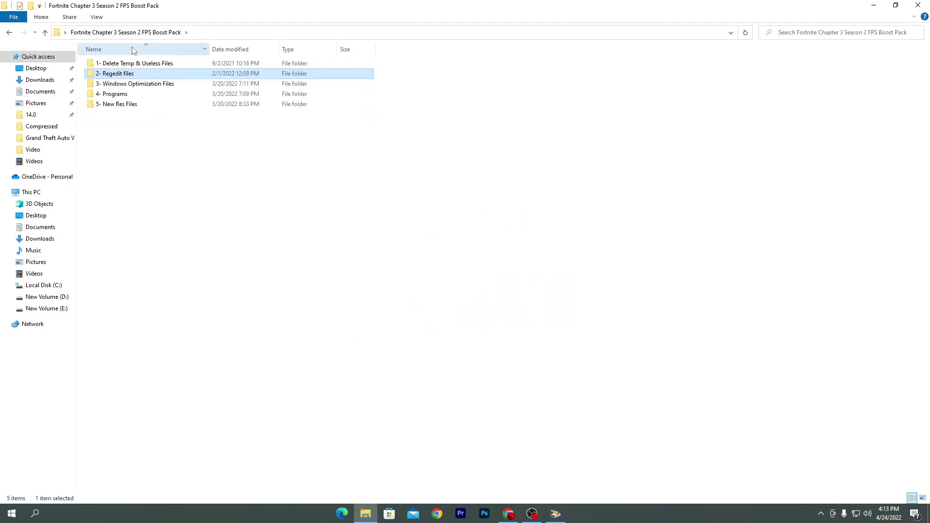
{"action": "double_click", "coordinate": [146, 83]}
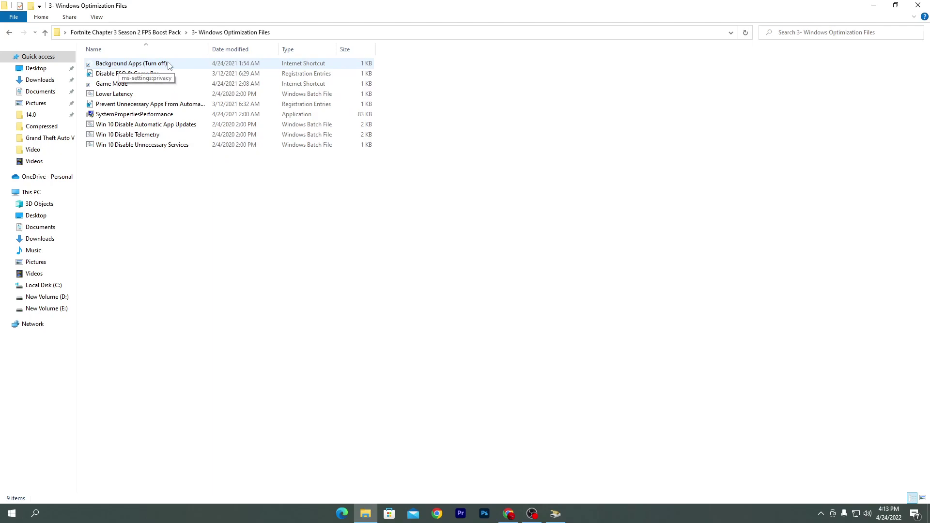
Step: Turn off advertising ID, language-based content, app-launch tracking and suggested content in Privacy > General
{"action": "double_click", "coordinate": [131, 63]}
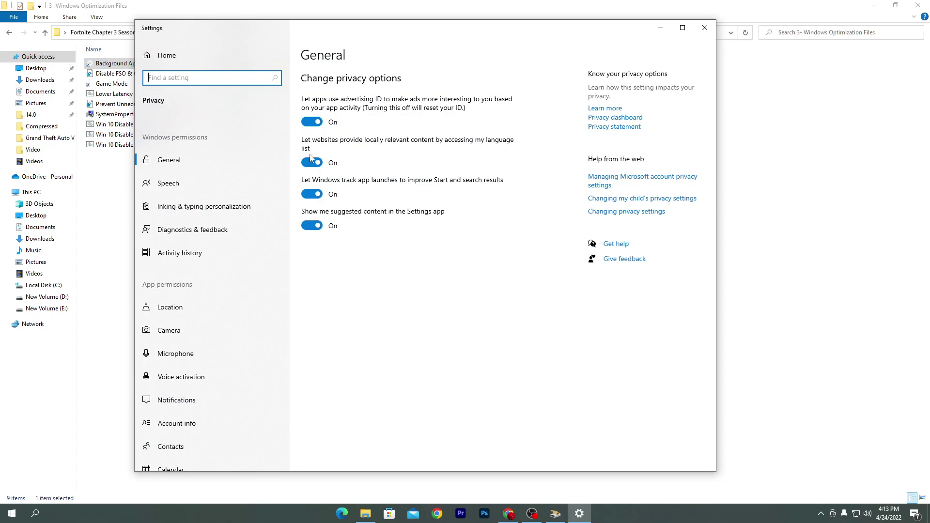
{"action": "left_click", "coordinate": [312, 122]}
{"action": "left_click", "coordinate": [313, 162]}
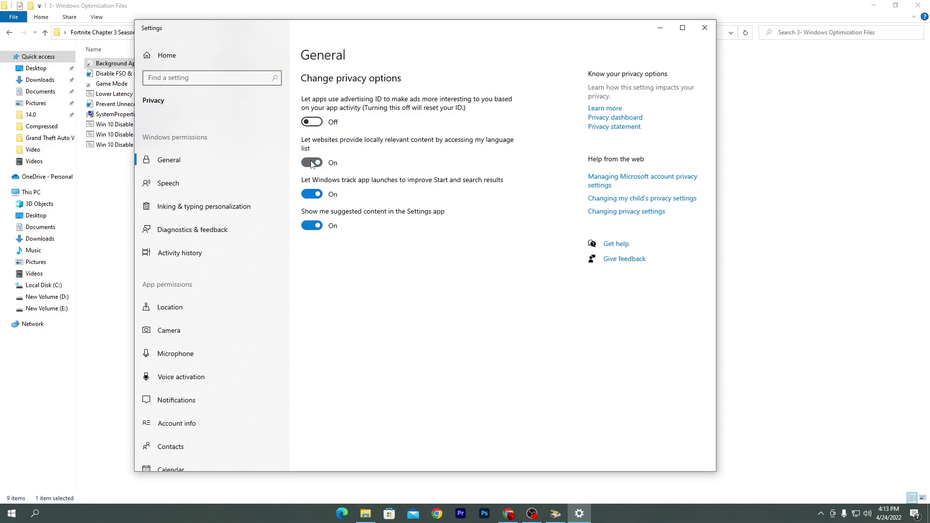
{"action": "left_click", "coordinate": [313, 193]}
{"action": "left_click", "coordinate": [317, 226]}
{"action": "scroll", "coordinate": [245, 278], "scroll_direction": "down", "scroll_amount": 5}
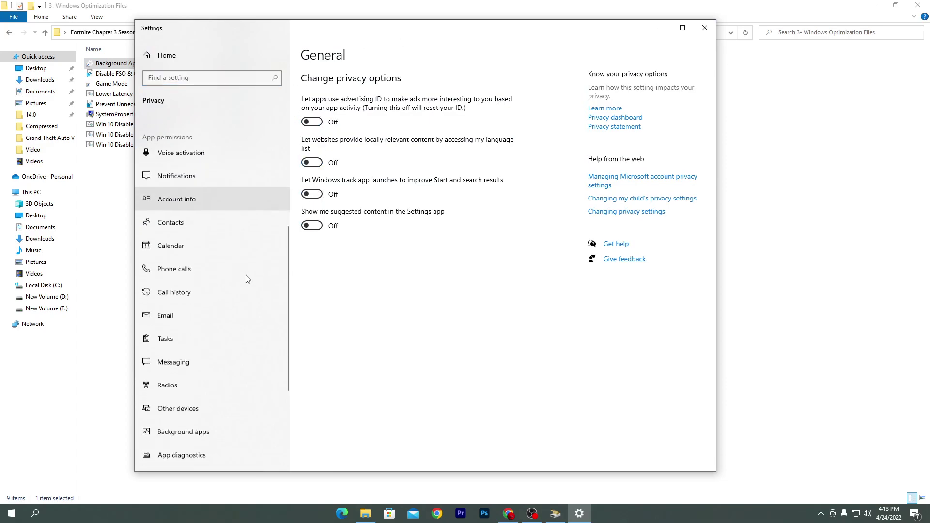
{"action": "scroll", "coordinate": [246, 279], "scroll_direction": "down", "scroll_amount": 3}
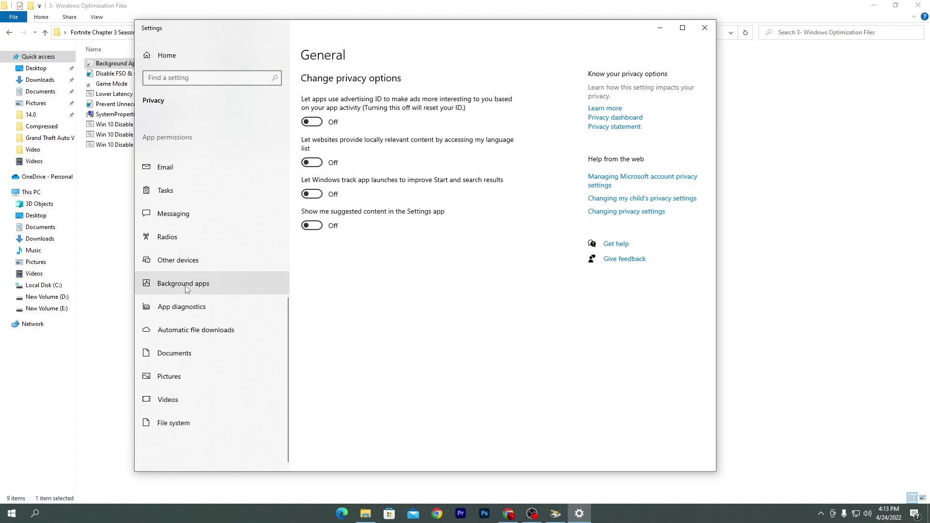
Step: Switch off background apps for all apps and close Settings
{"action": "left_click", "coordinate": [185, 286]}
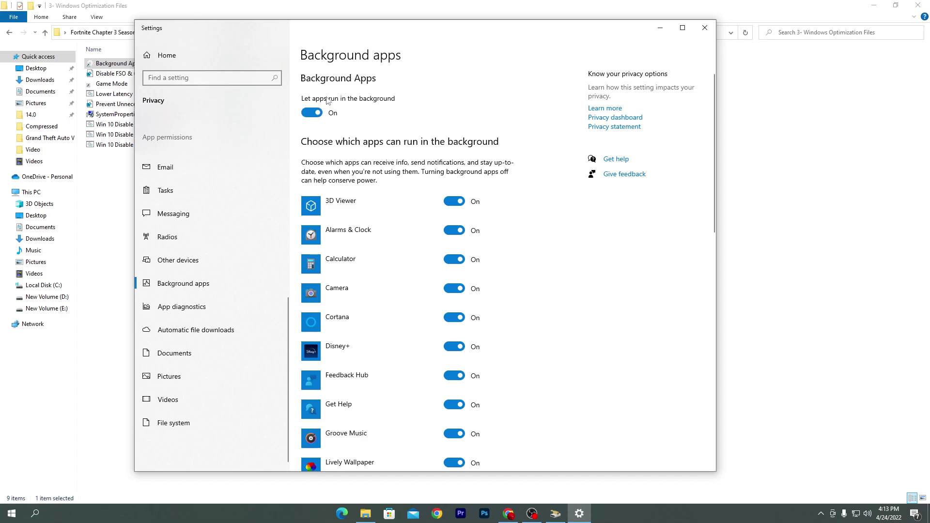
{"action": "left_click", "coordinate": [313, 113]}
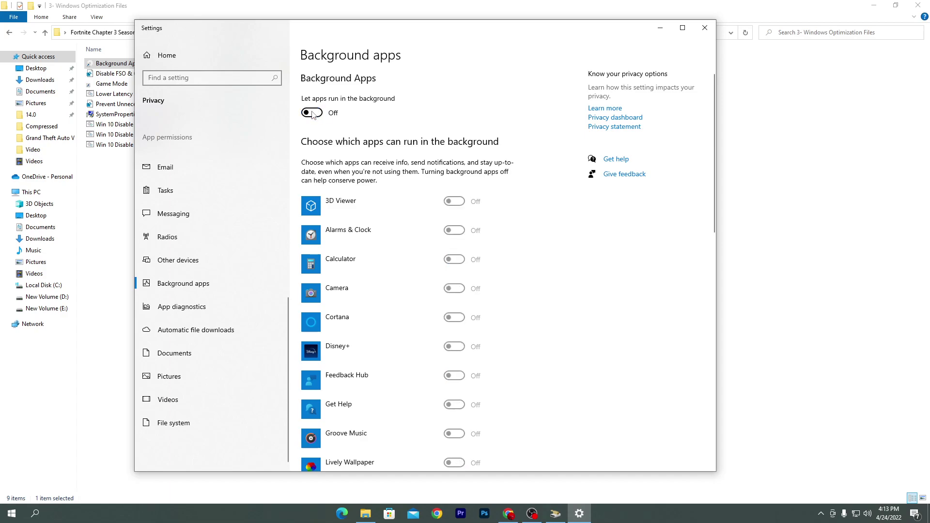
{"action": "scroll", "coordinate": [437, 317], "scroll_direction": "down", "scroll_amount": 7}
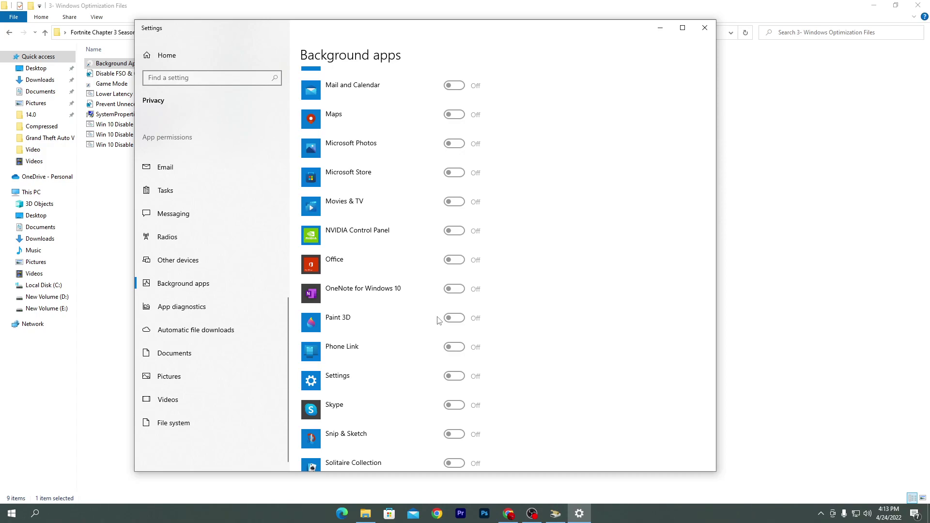
{"action": "left_click", "coordinate": [705, 27]}
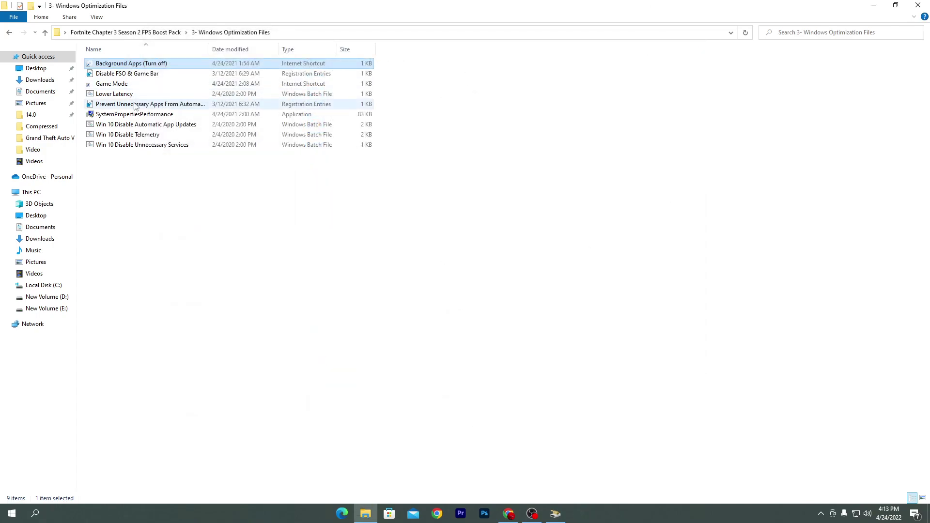
Step: Merge the Disable FSO & Game Bar registry file and check Game Mode is On
{"action": "double_click", "coordinate": [119, 75]}
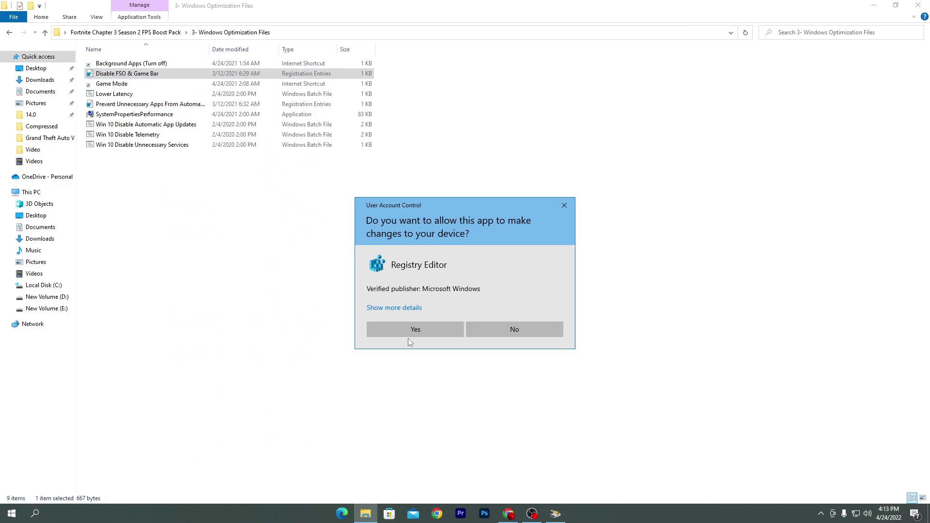
{"action": "left_click", "coordinate": [410, 332]}
{"action": "left_click", "coordinate": [535, 269]}
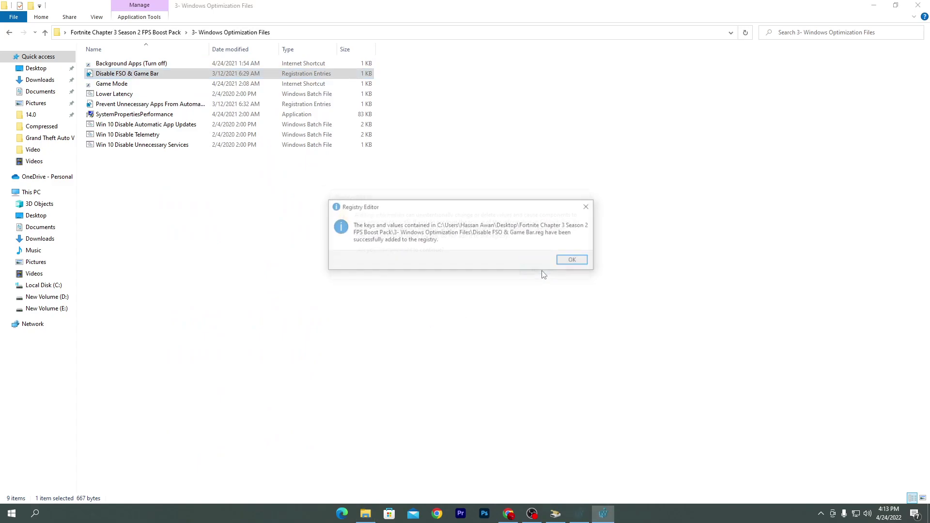
{"action": "left_click", "coordinate": [572, 260]}
{"action": "double_click", "coordinate": [116, 84]}
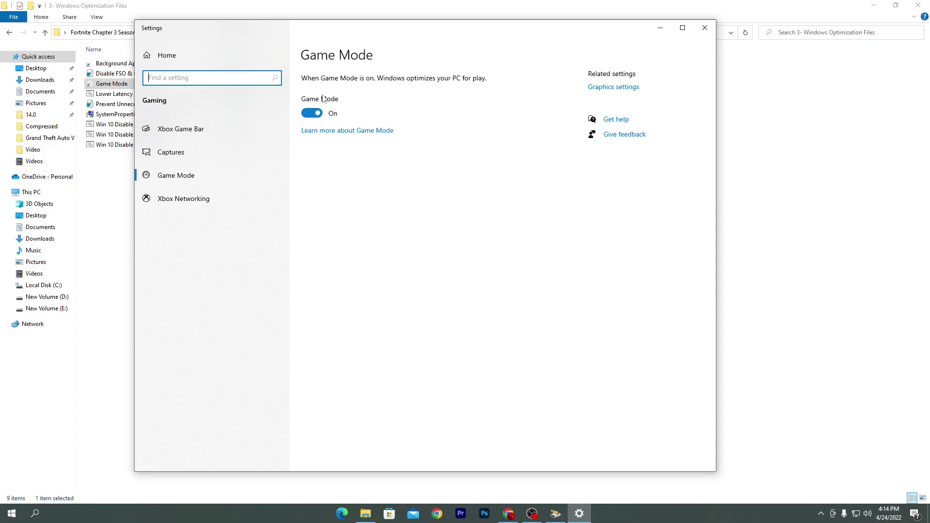
{"action": "left_click", "coordinate": [705, 28]}
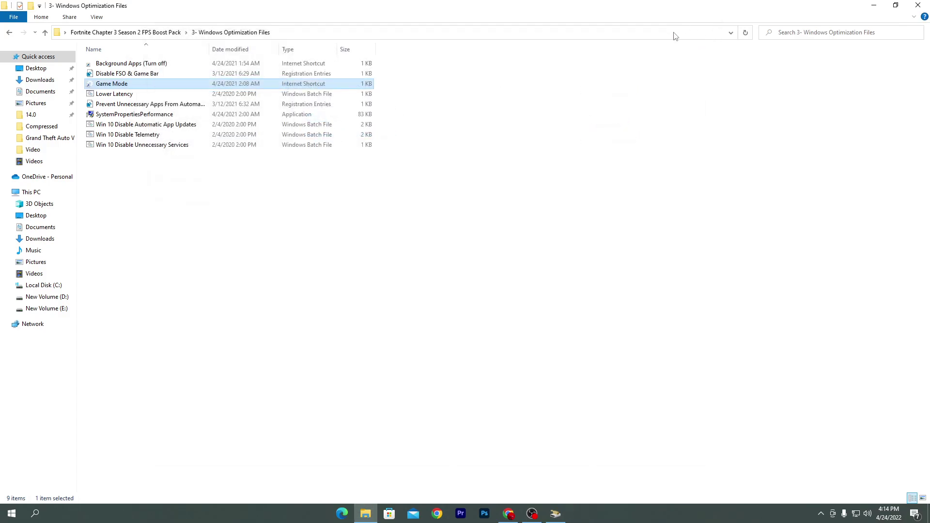
Step: Run the Lower Latency batch and merge the registry file that stops unnecessary startup apps
{"action": "double_click", "coordinate": [135, 97]}
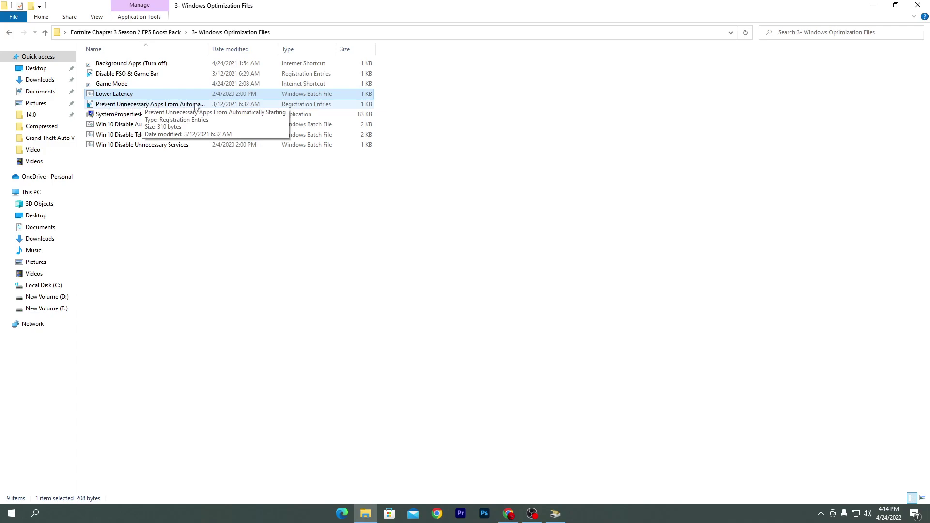
{"action": "double_click", "coordinate": [195, 104]}
{"action": "left_click", "coordinate": [419, 328]}
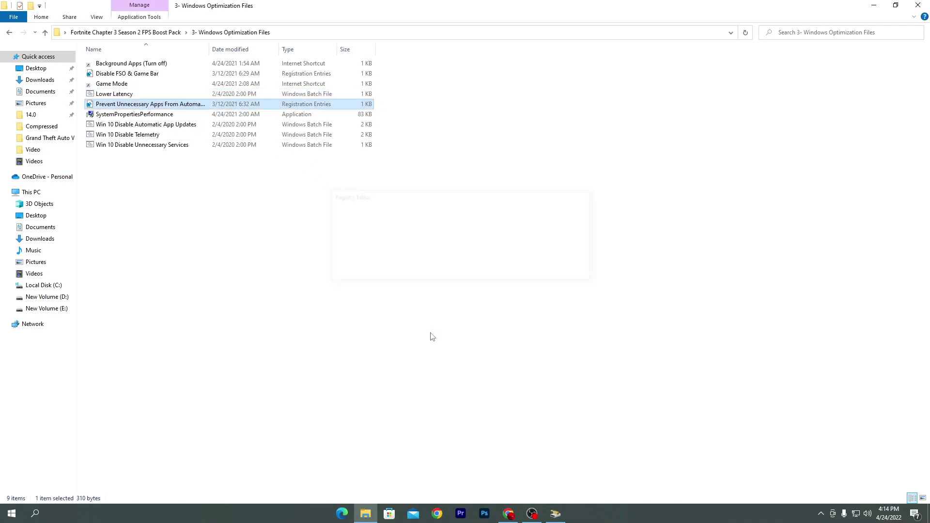
{"action": "left_click", "coordinate": [533, 273]}
{"action": "left_click", "coordinate": [567, 261]}
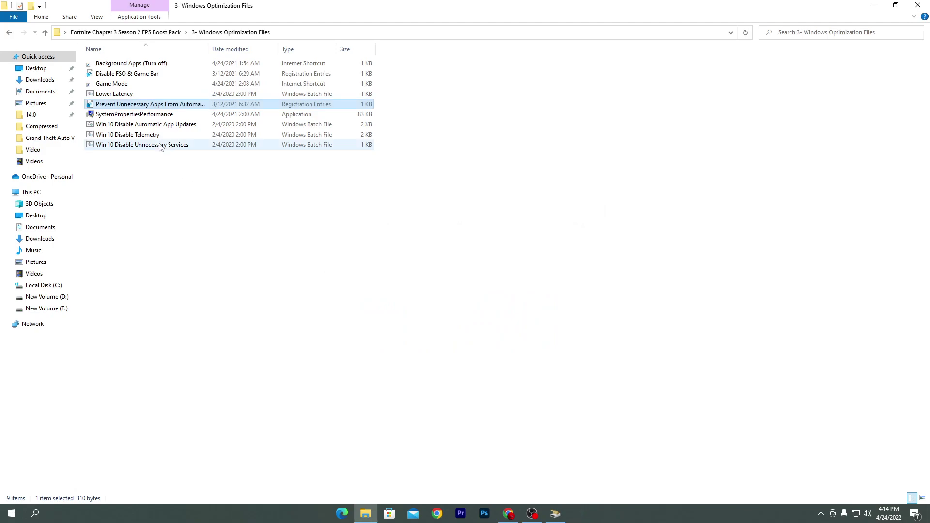
{"action": "double_click", "coordinate": [108, 115]}
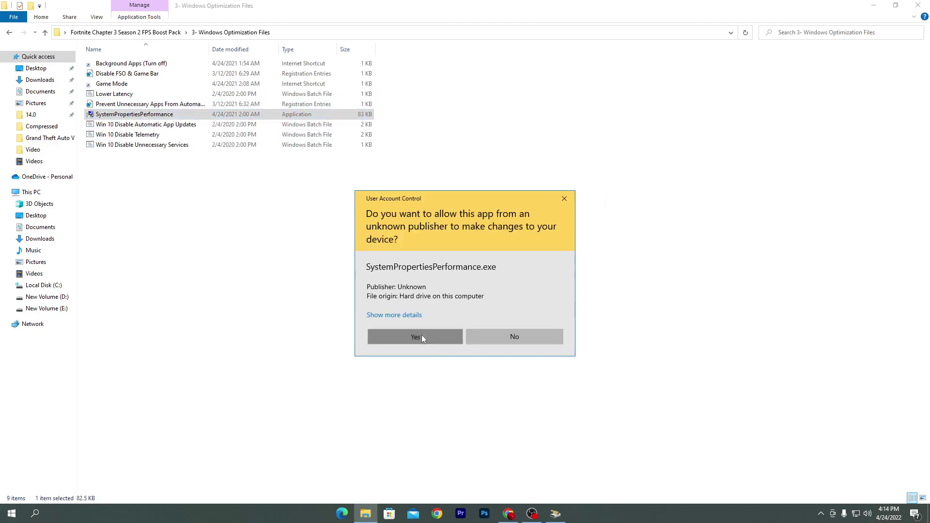
{"action": "left_click", "coordinate": [422, 335]}
{"action": "left_click_drag", "start_coordinate": [142, 83], "coordinate": [533, 80]}
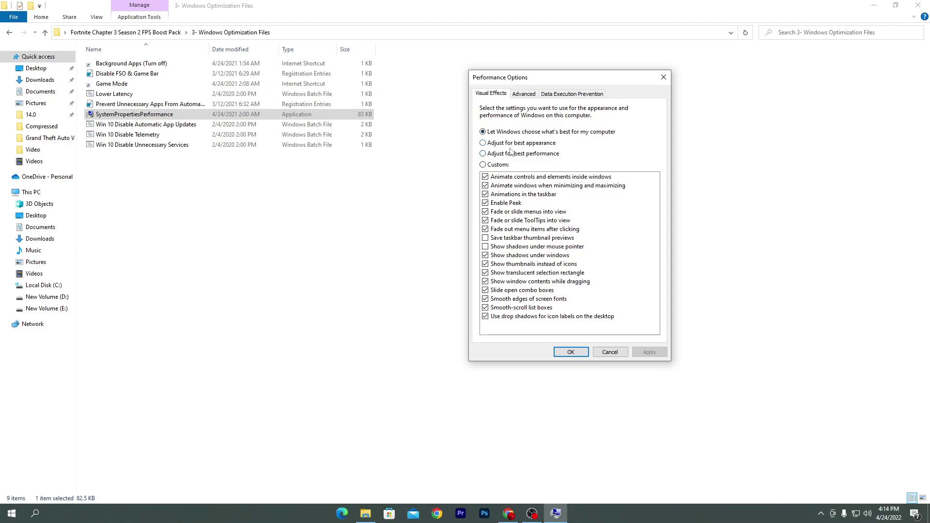
{"action": "left_click", "coordinate": [605, 352]}
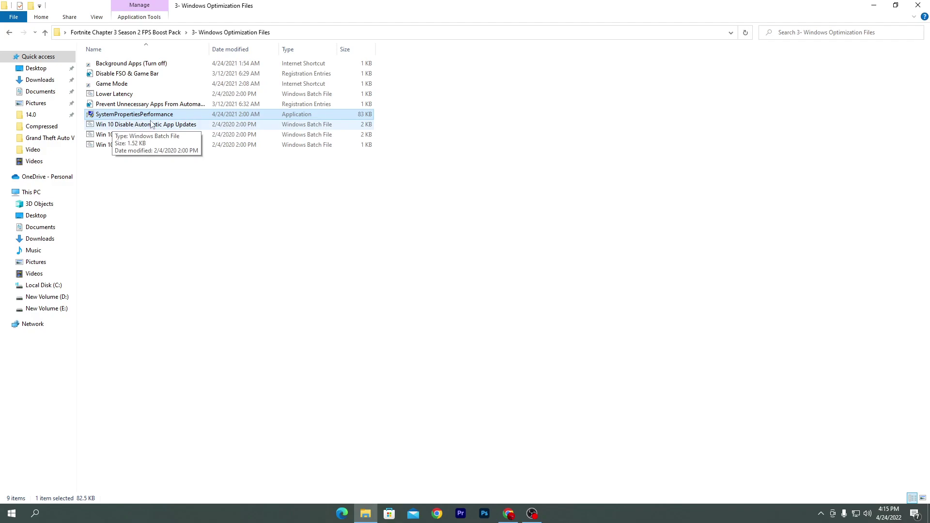
Step: Run the Win 10 Disable Automatic App Updates, Telemetry and Unnecessary Services batch files with admin rights
{"action": "double_click", "coordinate": [203, 115]}
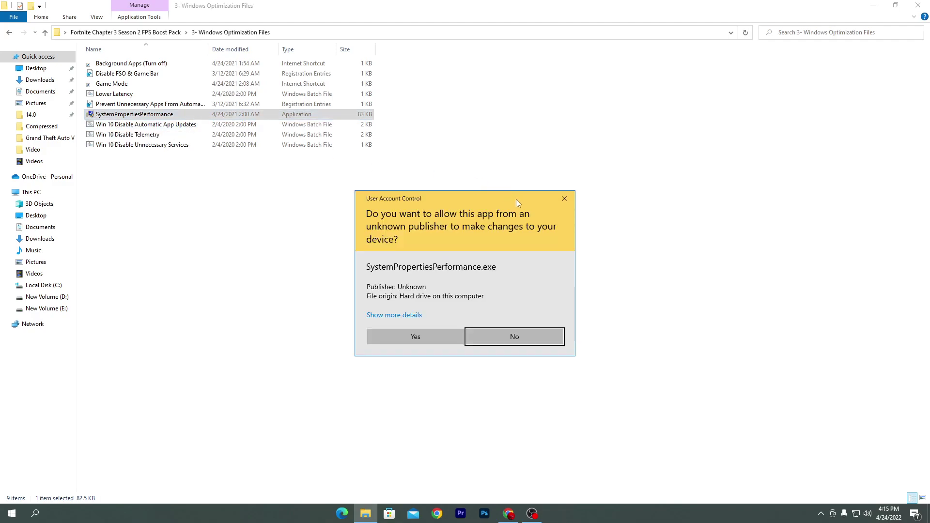
{"action": "key", "text": "alt+y"}
{"action": "double_click", "coordinate": [191, 125]}
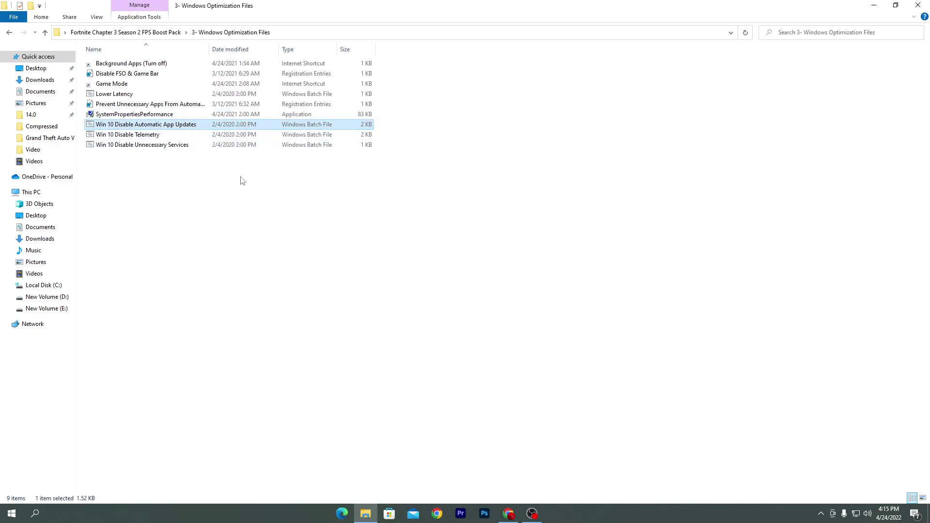
{"action": "left_click", "coordinate": [439, 315]}
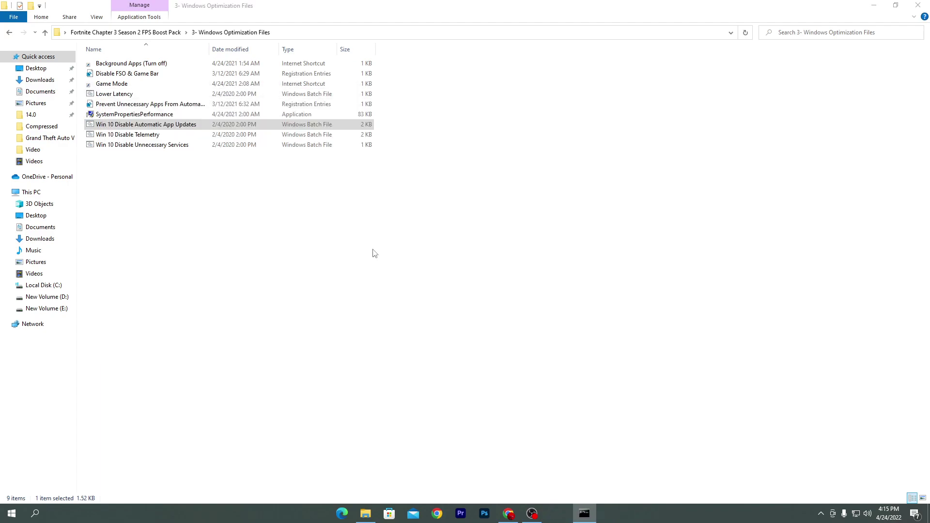
{"action": "double_click", "coordinate": [133, 137]}
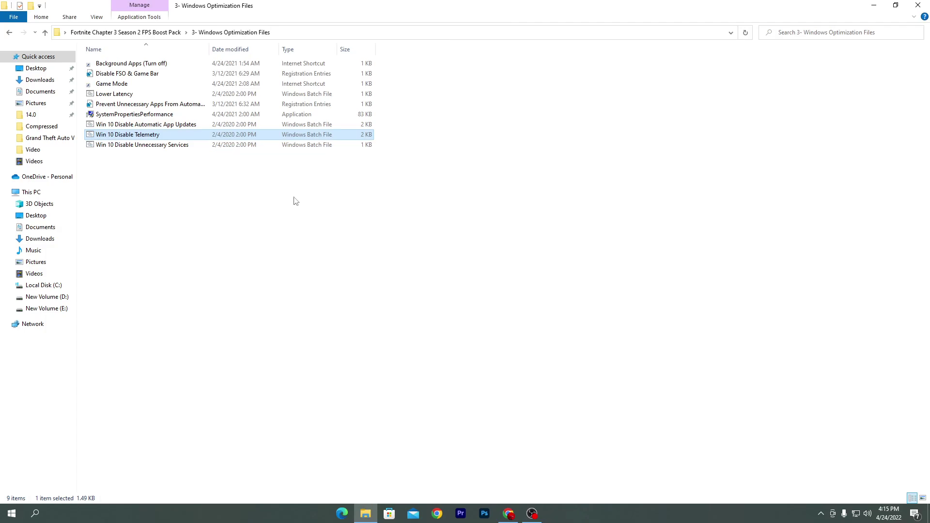
{"action": "double_click", "coordinate": [117, 146]}
{"action": "left_click", "coordinate": [415, 317]}
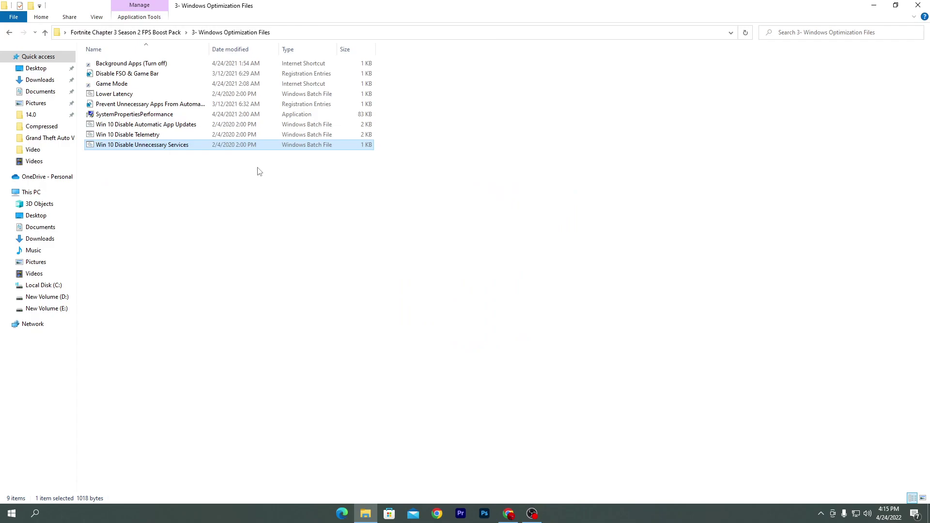
Step: Open the FPS Boost Pack's 4- Programs folder and launch the ParkControl installer
{"action": "left_click", "coordinate": [114, 33]}
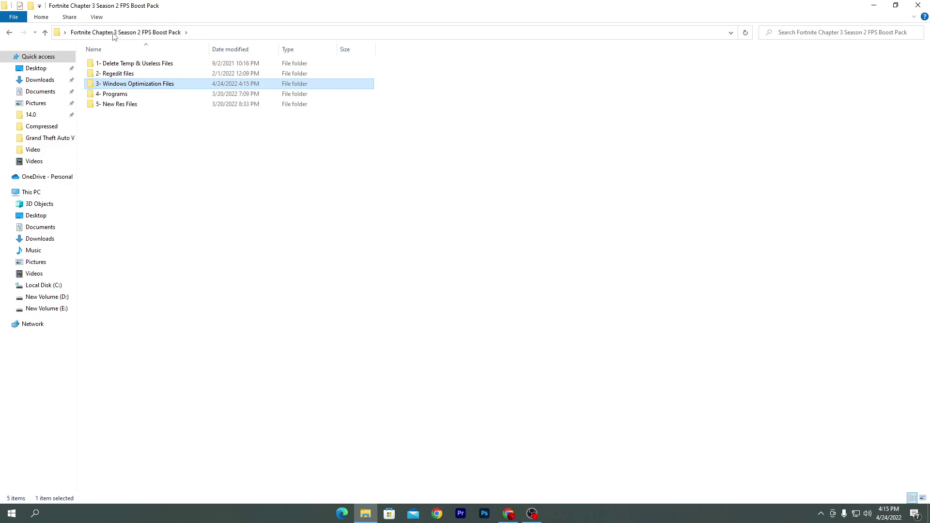
{"action": "double_click", "coordinate": [110, 95]}
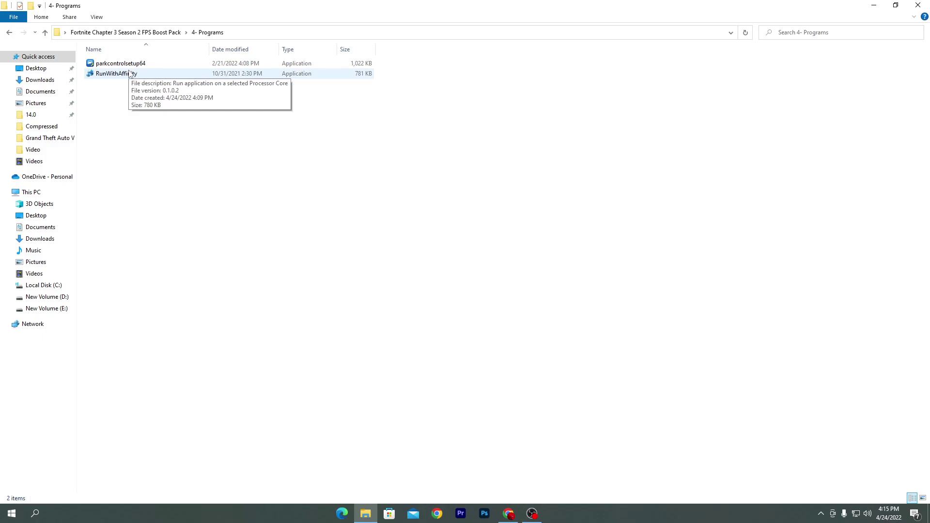
{"action": "left_click", "coordinate": [820, 511]}
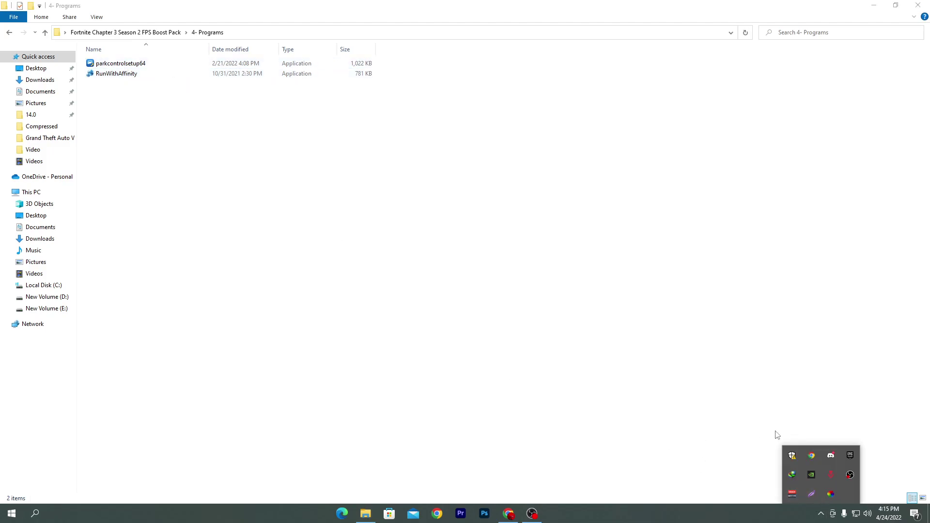
{"action": "double_click", "coordinate": [123, 64]}
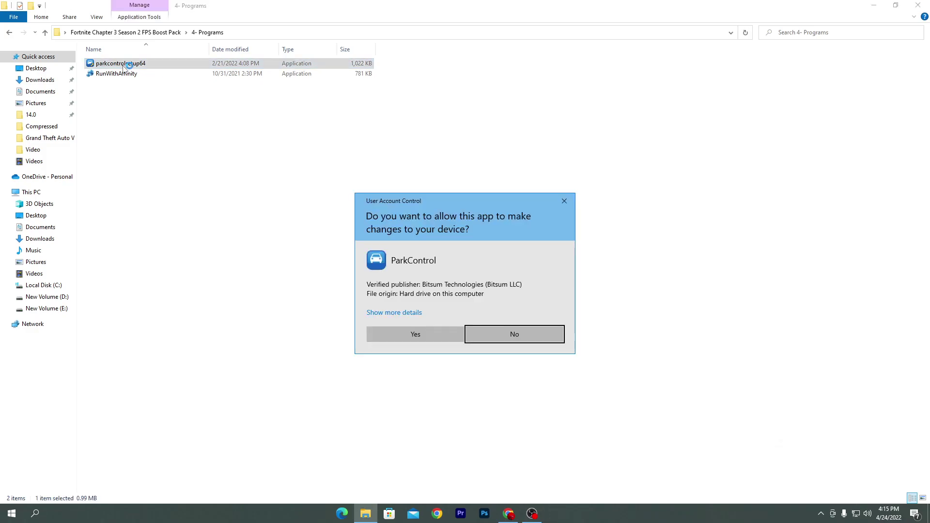
Step: Install ParkControl with the default language, components and location
{"action": "left_click", "coordinate": [417, 339]}
{"action": "left_click", "coordinate": [463, 281]}
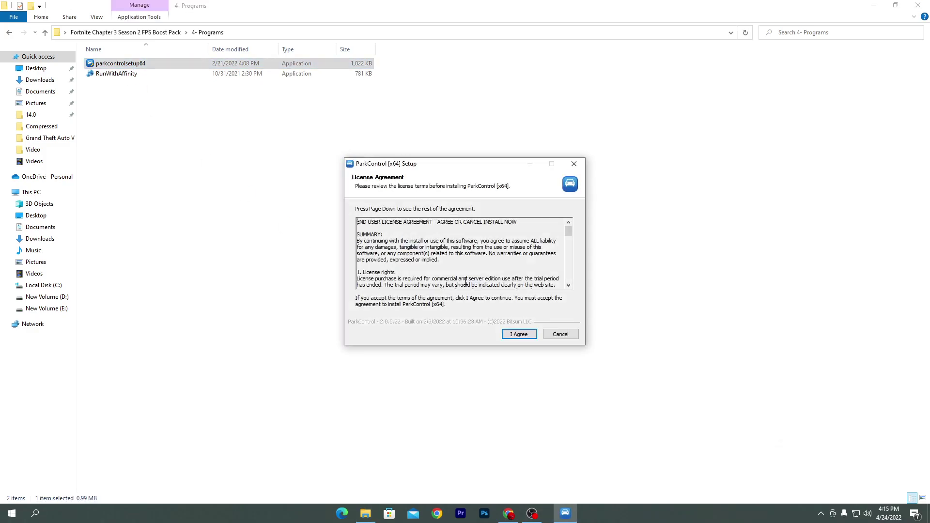
{"action": "left_click", "coordinate": [515, 333]}
{"action": "left_click", "coordinate": [519, 334]}
{"action": "left_click", "coordinate": [518, 334]}
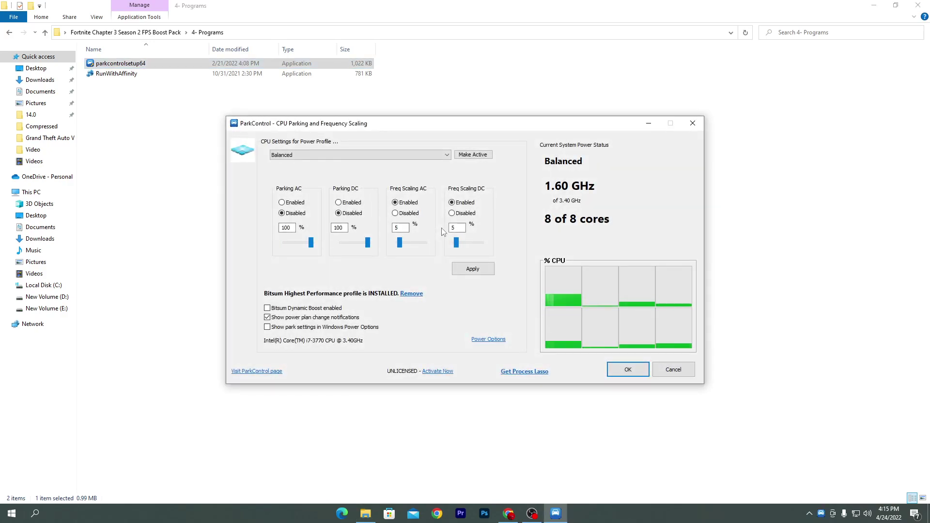
Step: Make Bitsum Highest Performance the active power plan and apply its settings
{"action": "left_click", "coordinate": [446, 155]}
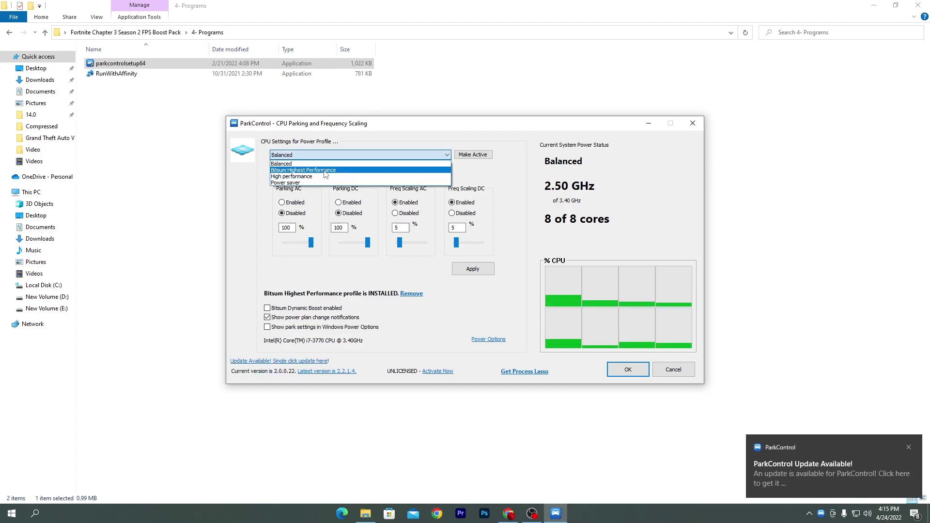
{"action": "left_click", "coordinate": [324, 171]}
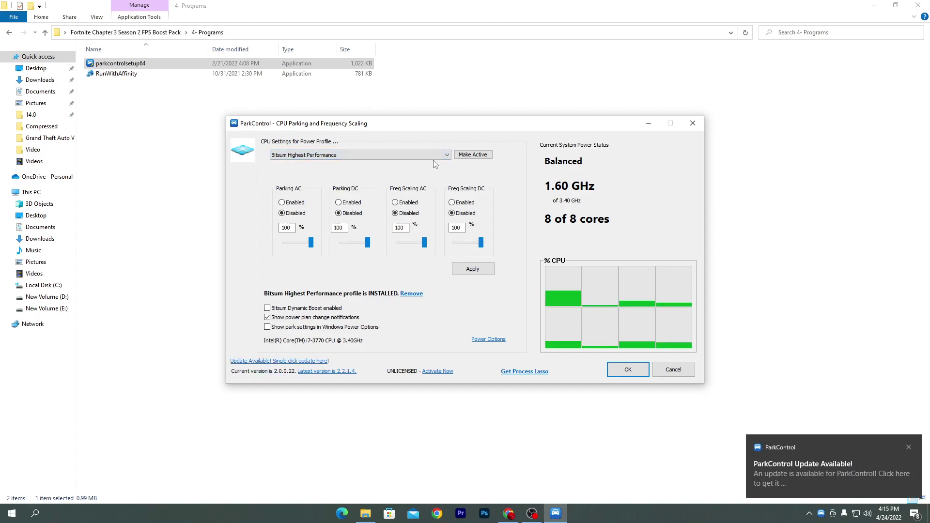
{"action": "left_click", "coordinate": [470, 154]}
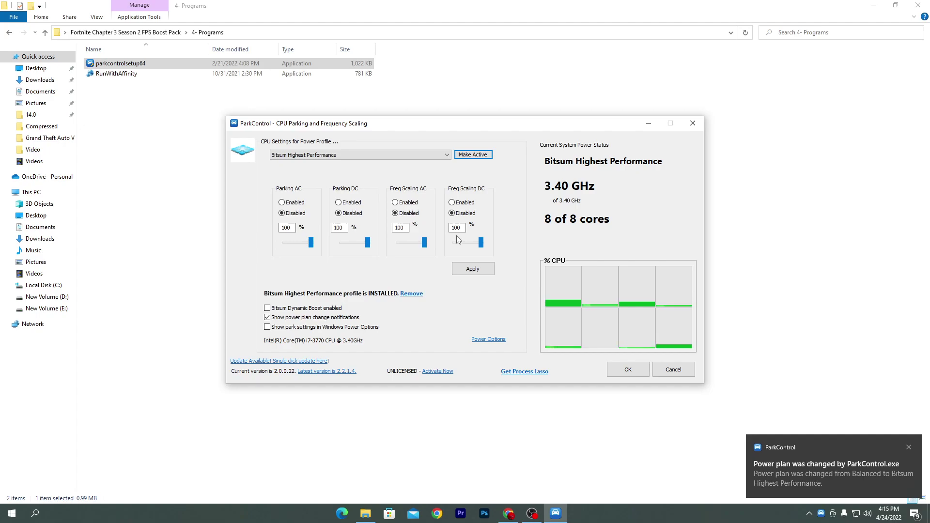
{"action": "left_click", "coordinate": [472, 268]}
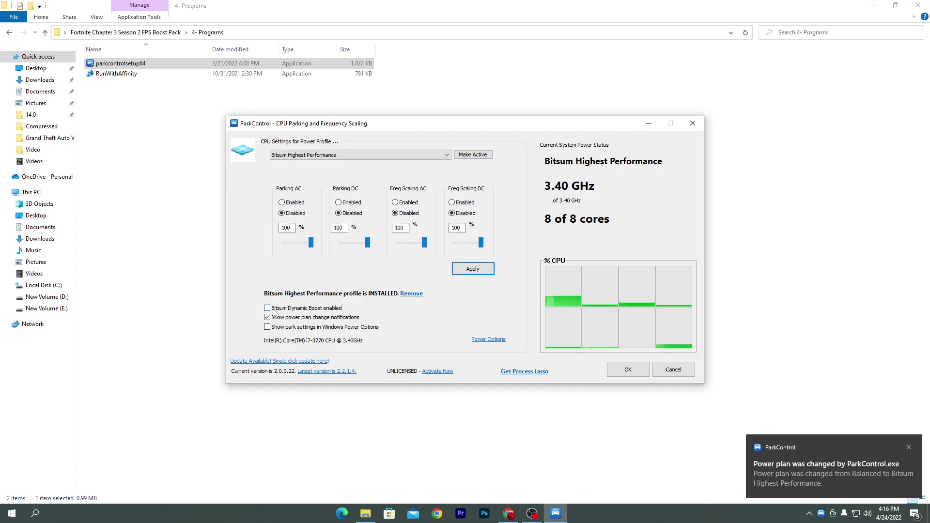
Step: Enable Dynamic Boost with Bitsum Highest Performance as idle plan, and show park settings in Power Options
{"action": "mouse_move", "coordinate": [272, 312]}
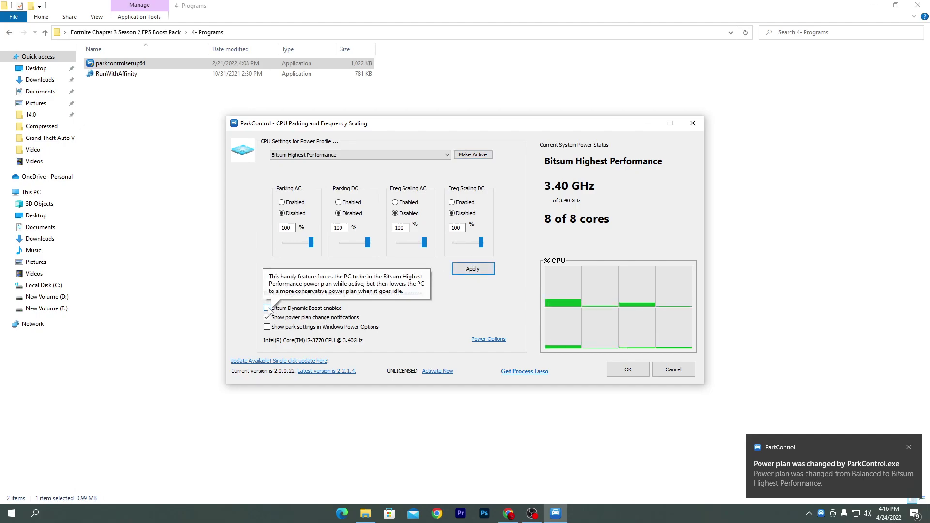
{"action": "left_click", "coordinate": [267, 308]}
{"action": "left_click", "coordinate": [578, 247]}
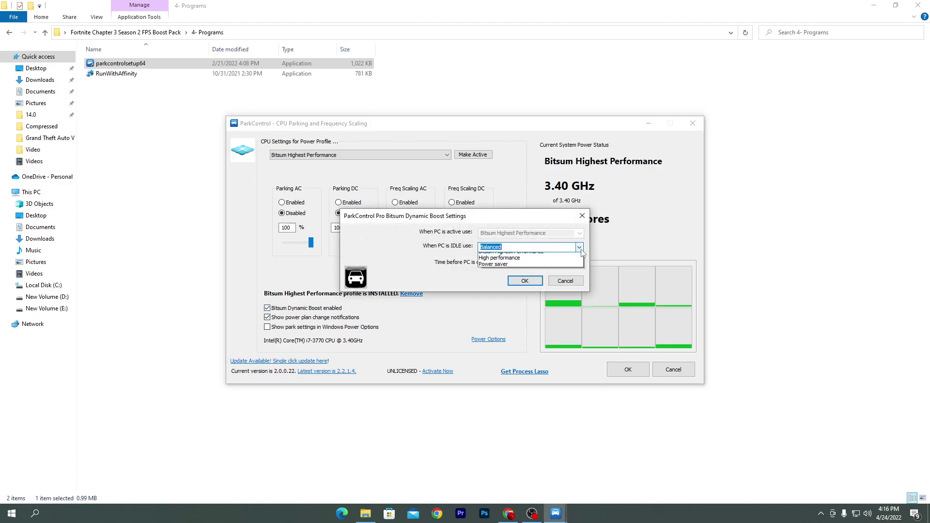
{"action": "left_click", "coordinate": [511, 262]}
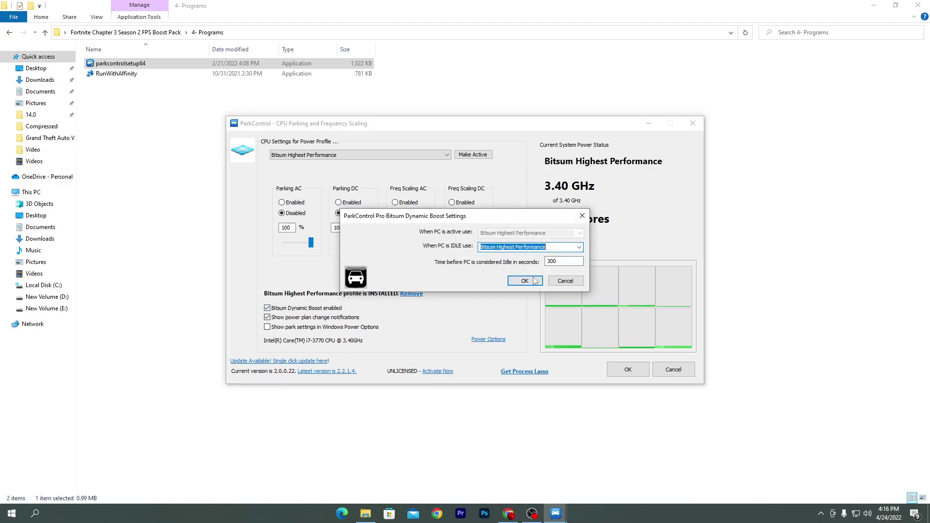
{"action": "left_click", "coordinate": [525, 281]}
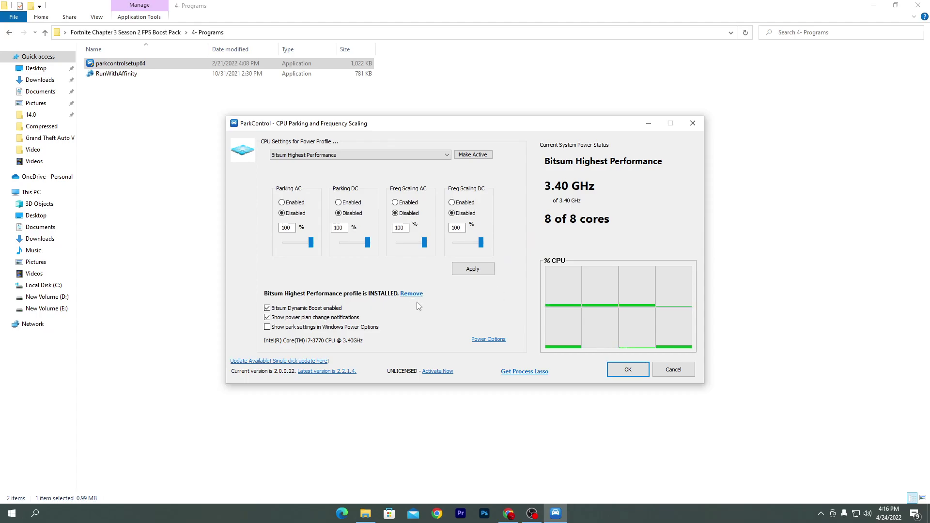
{"action": "left_click", "coordinate": [267, 327]}
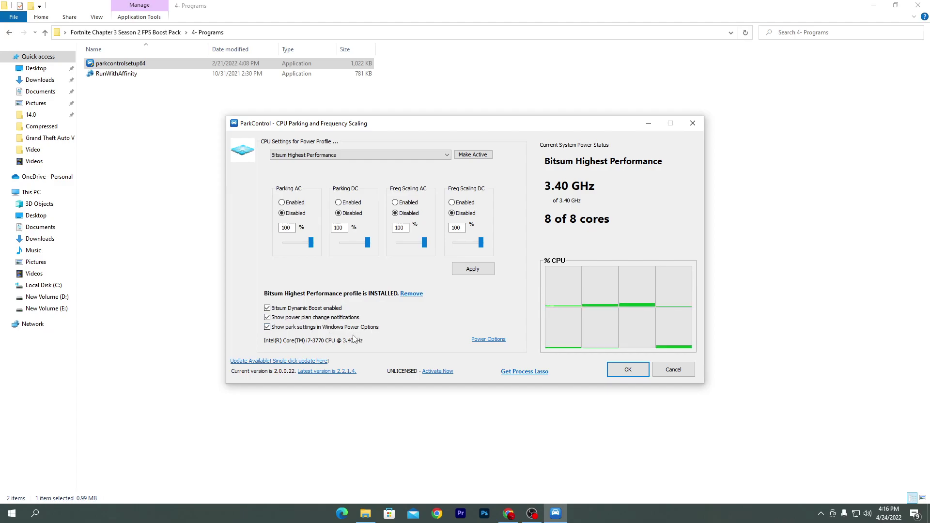
{"action": "left_click", "coordinate": [35, 513]}
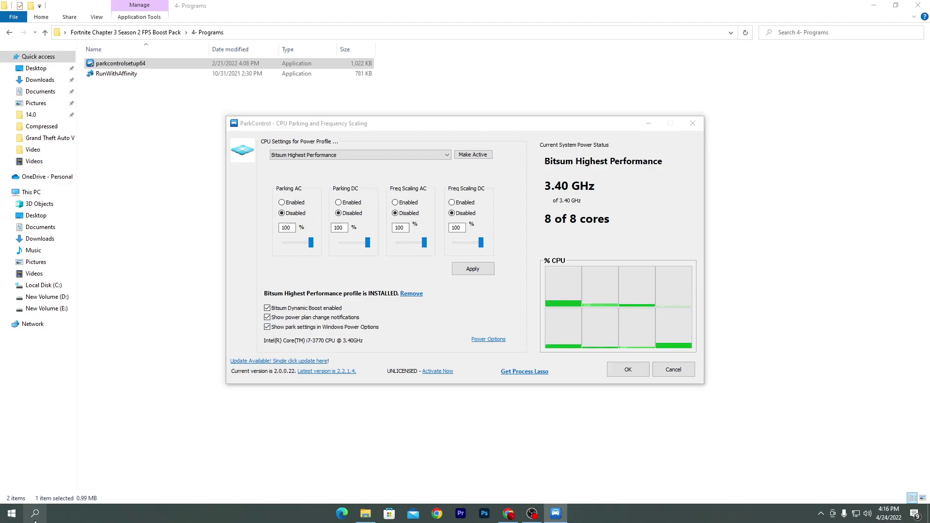
{"action": "type", "text": "power"}
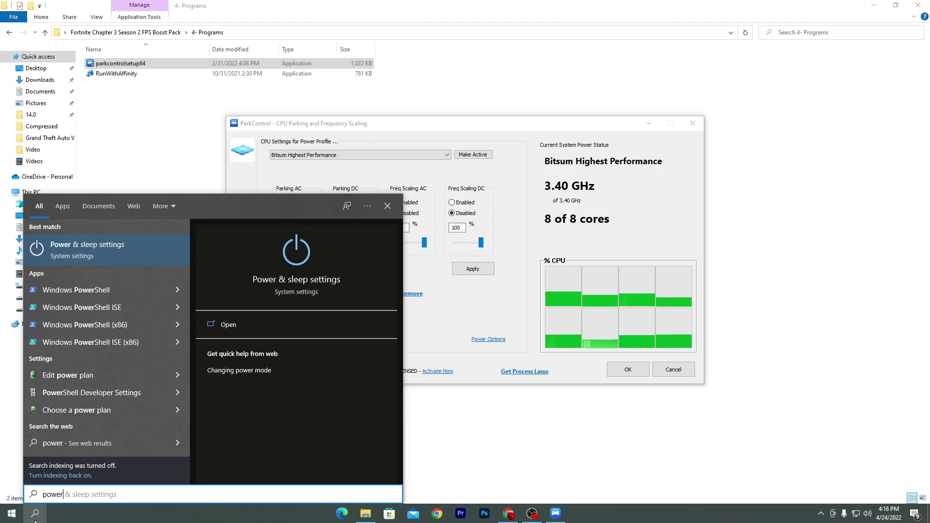
{"action": "key", "text": "Return"}
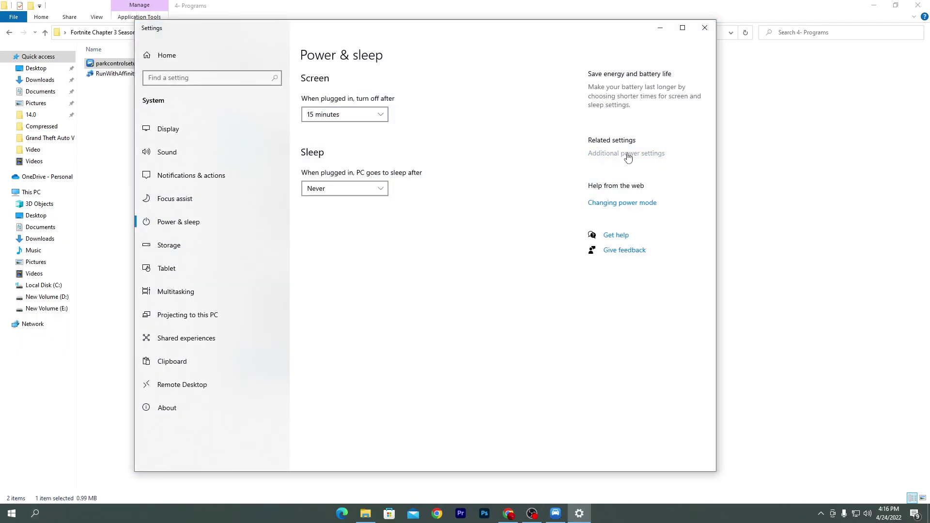
{"action": "left_click", "coordinate": [621, 153]}
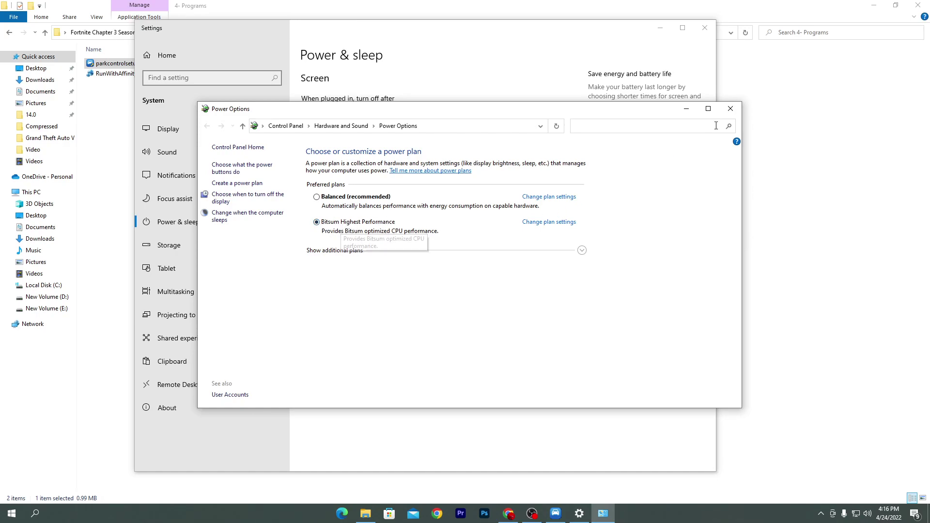
{"action": "left_click", "coordinate": [728, 110]}
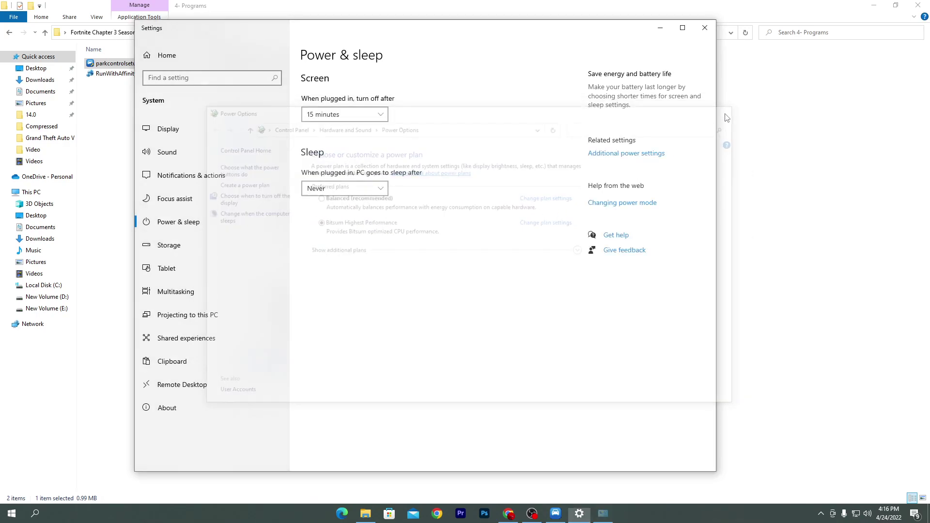
{"action": "left_click", "coordinate": [704, 28]}
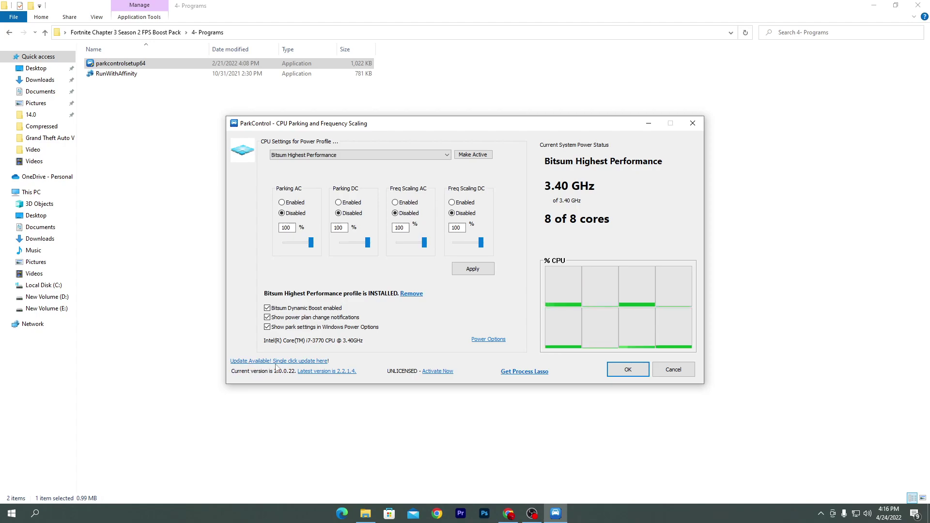
Step: Update ParkControl to version 2.2.1.4 and close its window
{"action": "left_click", "coordinate": [299, 363]}
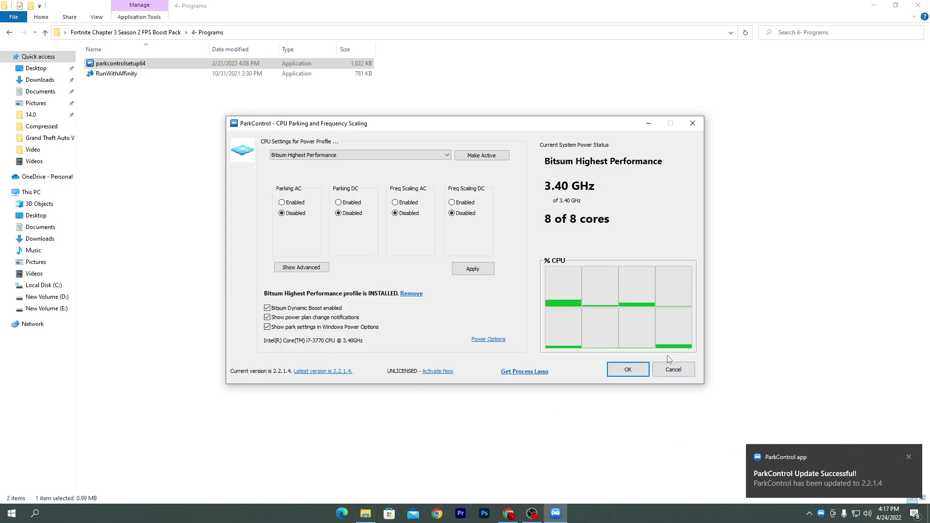
{"action": "left_click", "coordinate": [653, 369]}
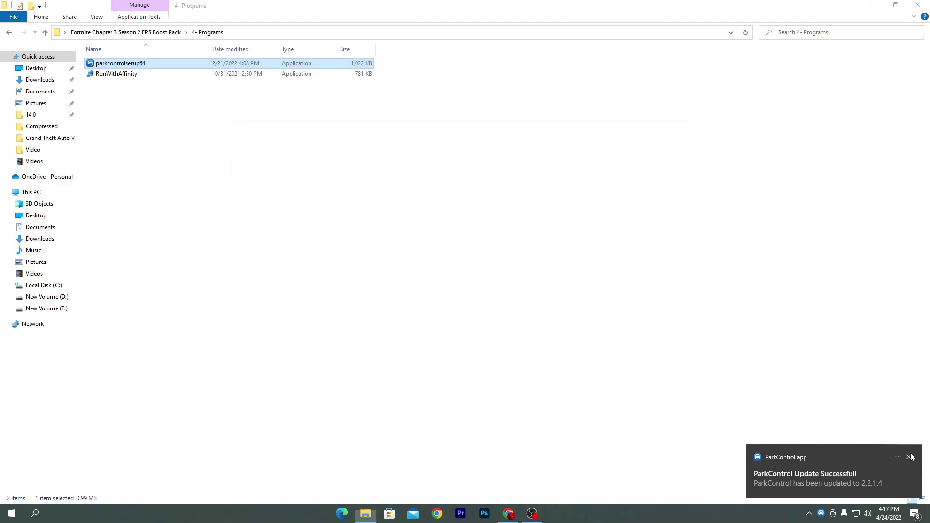
{"action": "left_click", "coordinate": [821, 513]}
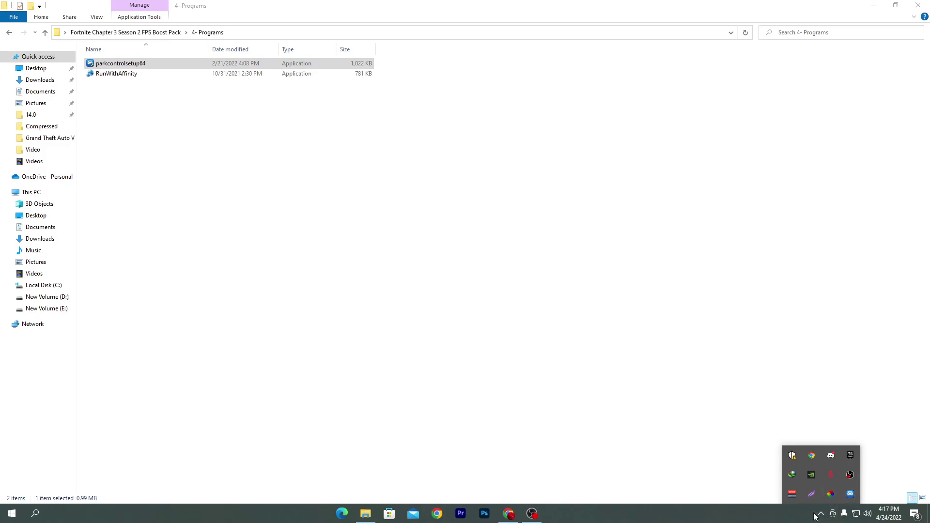
{"action": "left_click", "coordinate": [820, 513]}
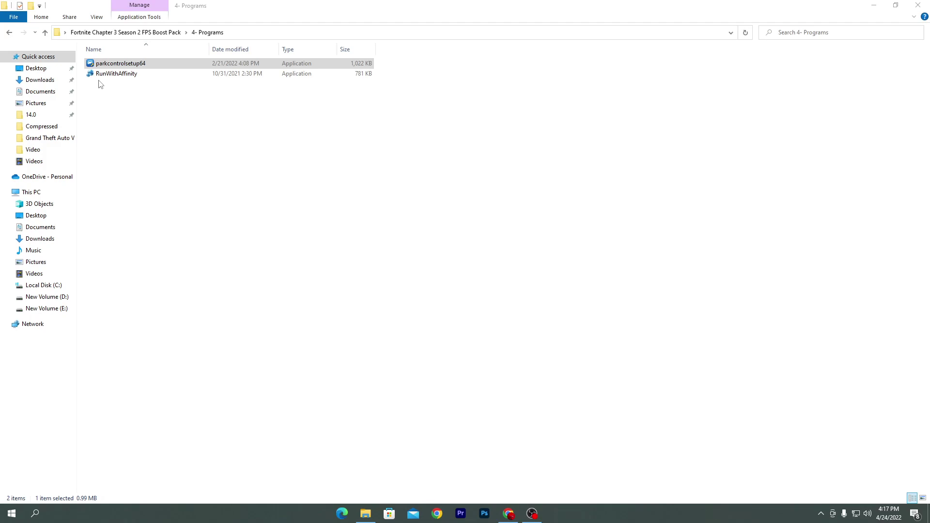
Step: Launch RunWithAffinity and select C:\Program Files\Epic Games\Fortnite\FortniteGame\Binaries\Win64\FortniteClient-Win64-Shipping.exe as its program
{"action": "double_click", "coordinate": [123, 76]}
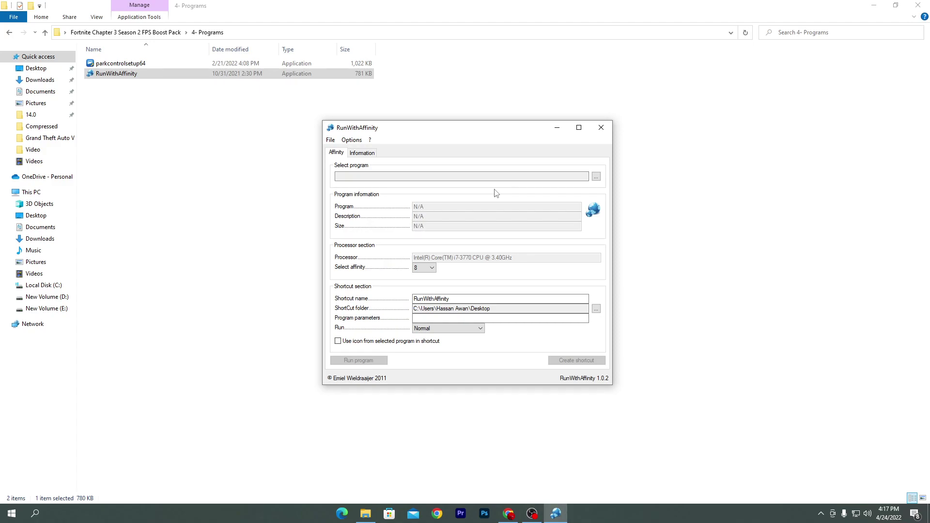
{"action": "left_click", "coordinate": [595, 176]}
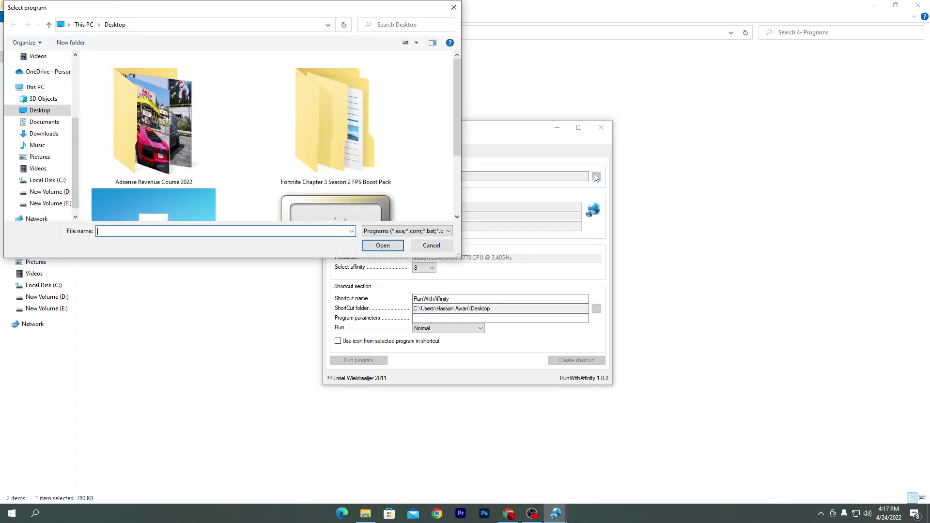
{"action": "double_click", "coordinate": [221, 9]}
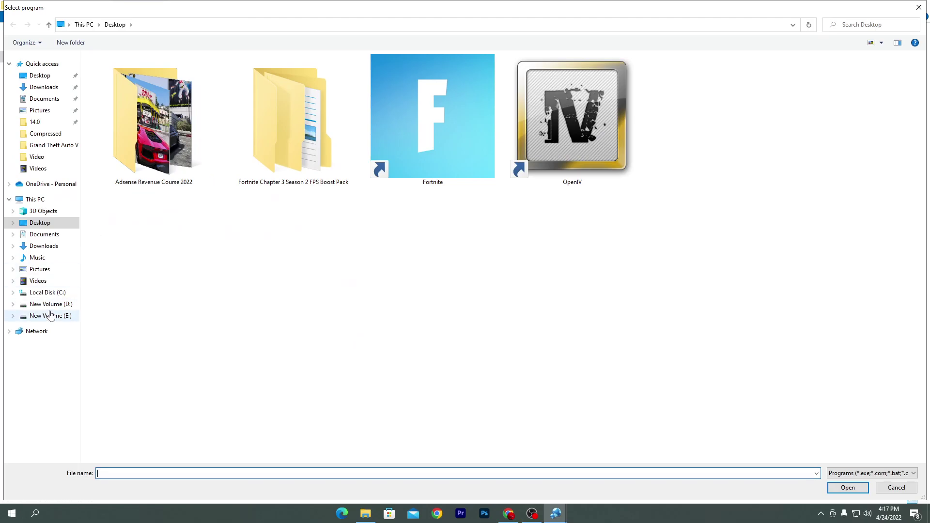
{"action": "left_click", "coordinate": [49, 294]}
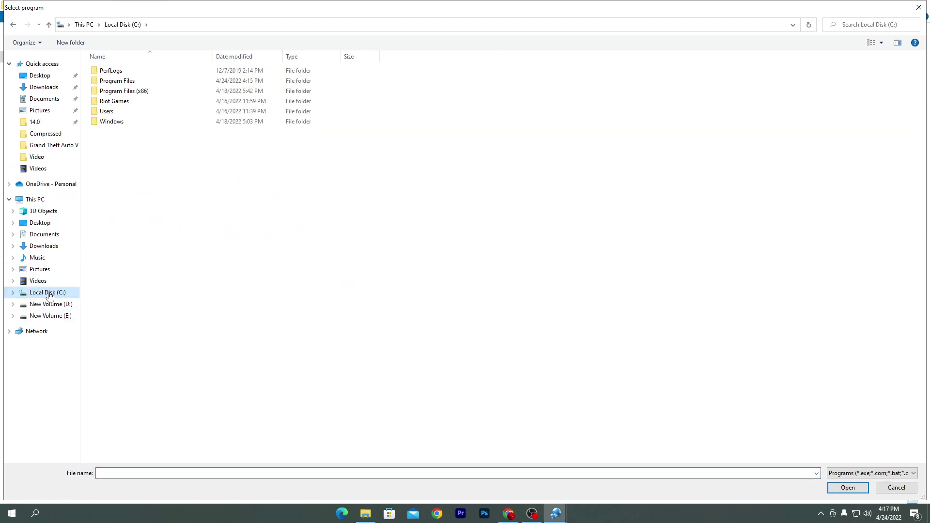
{"action": "double_click", "coordinate": [136, 81]}
{"action": "double_click", "coordinate": [144, 95]}
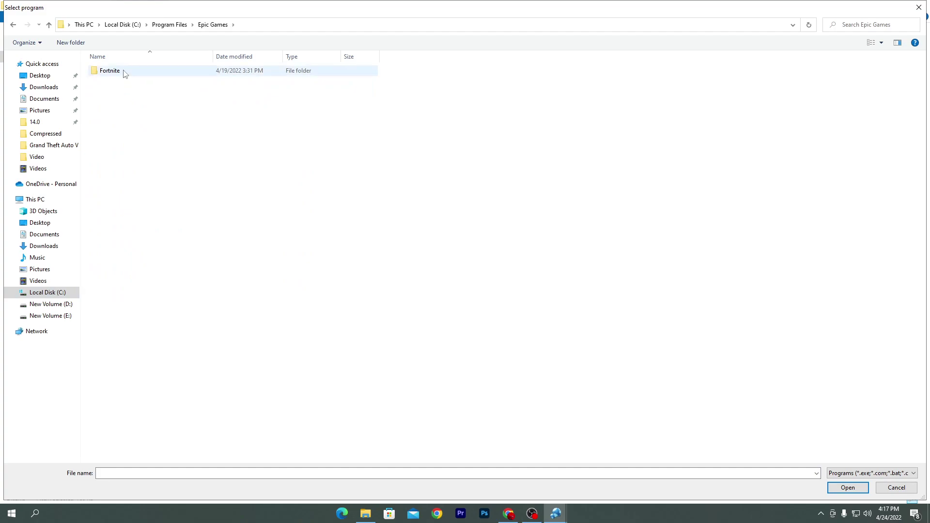
{"action": "double_click", "coordinate": [124, 72]}
{"action": "double_click", "coordinate": [122, 109]}
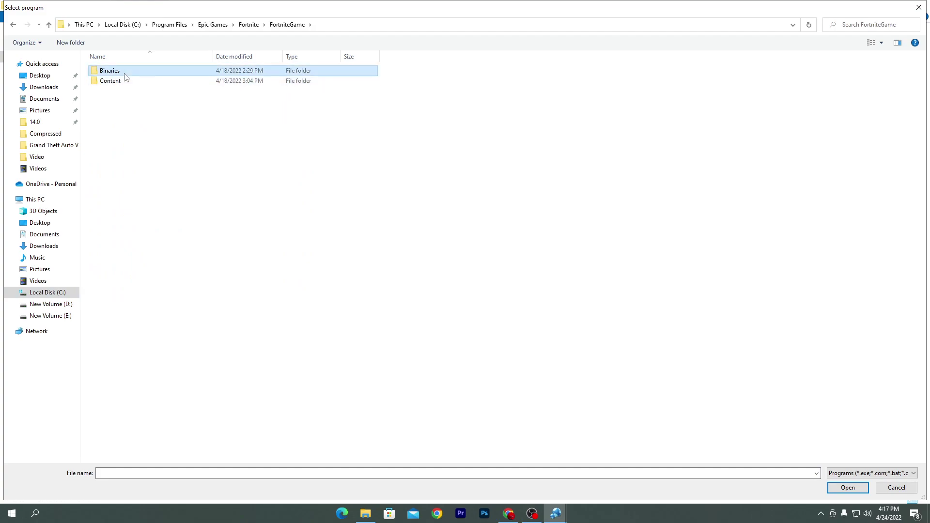
{"action": "double_click", "coordinate": [116, 71]}
{"action": "double_click", "coordinate": [121, 81]}
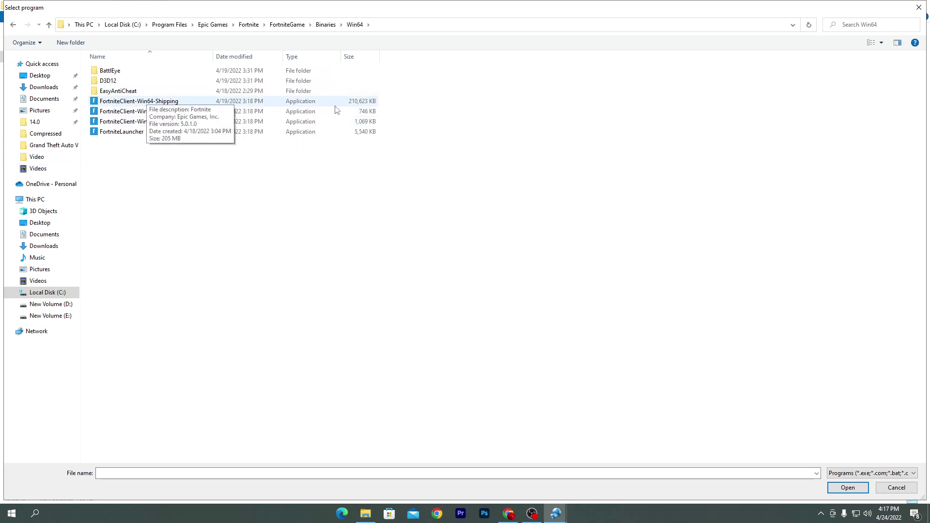
{"action": "left_click", "coordinate": [188, 103]}
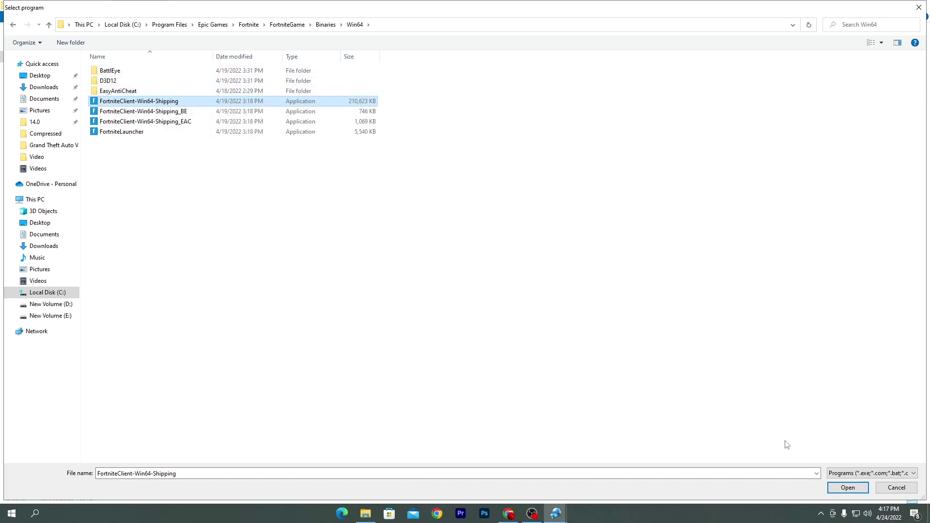
{"action": "left_click", "coordinate": [847, 487]}
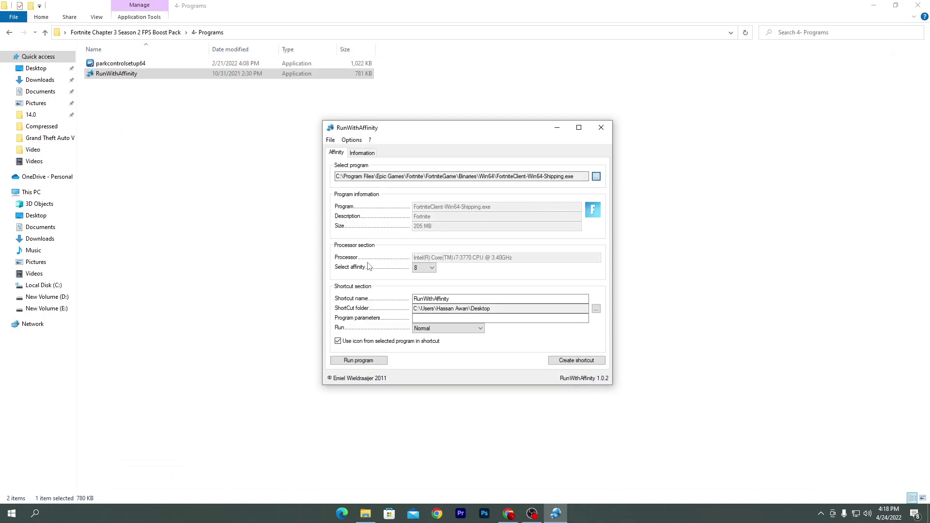
Step: Set affinity to 7, name the shortcut 'RunWithAffinity Fortnite', and set Run to Maximized
{"action": "left_click", "coordinate": [433, 270]}
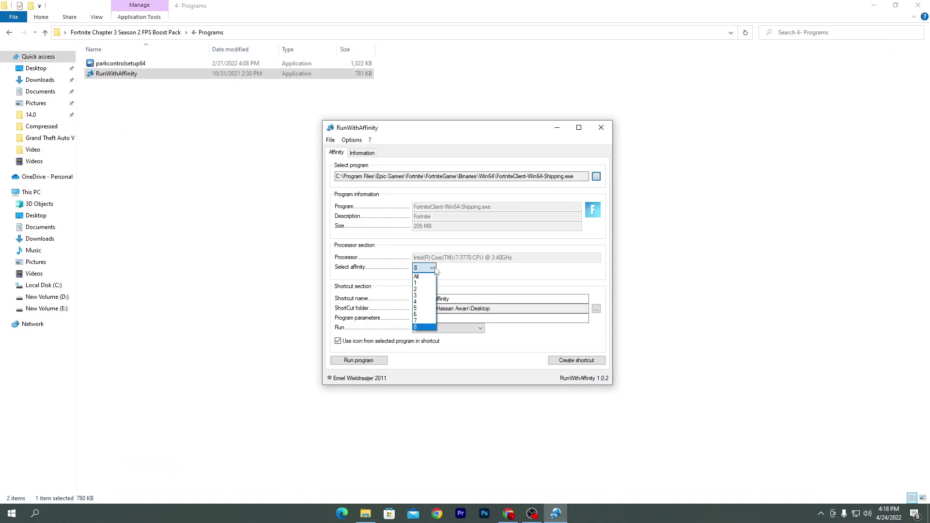
{"action": "left_click", "coordinate": [417, 322]}
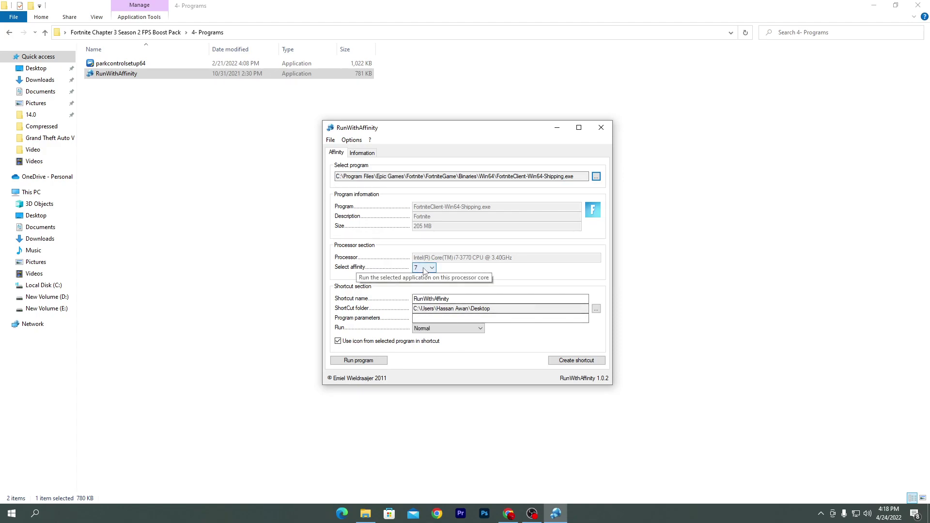
{"action": "left_click", "coordinate": [460, 298]}
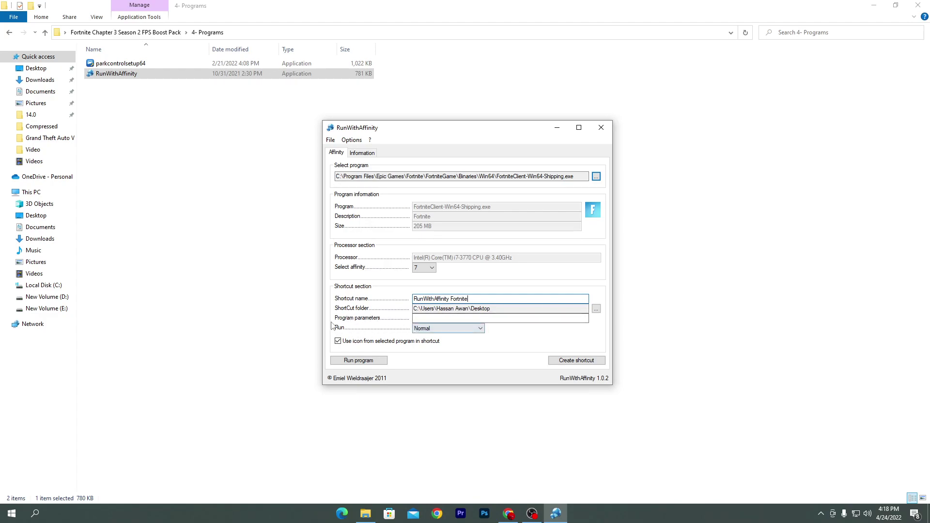
{"action": "left_click", "coordinate": [442, 330]}
{"action": "left_click", "coordinate": [433, 347]}
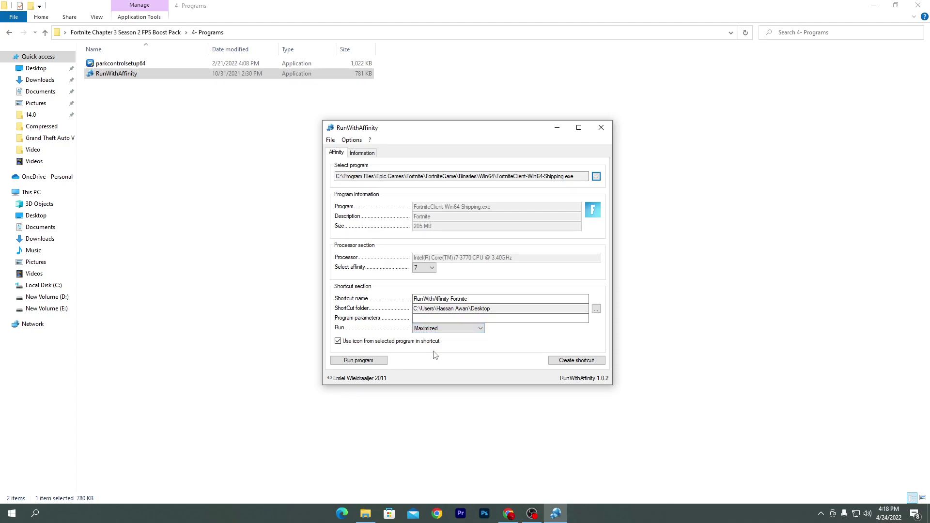
Step: Create the desktop shortcut, confirm it, and close RunWithAffinity
{"action": "left_click", "coordinate": [567, 360]}
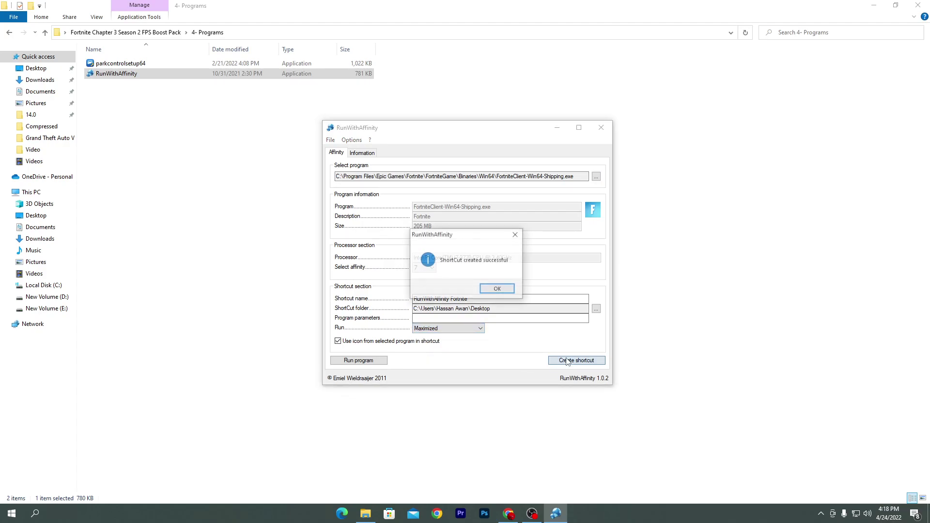
{"action": "left_click", "coordinate": [497, 289]}
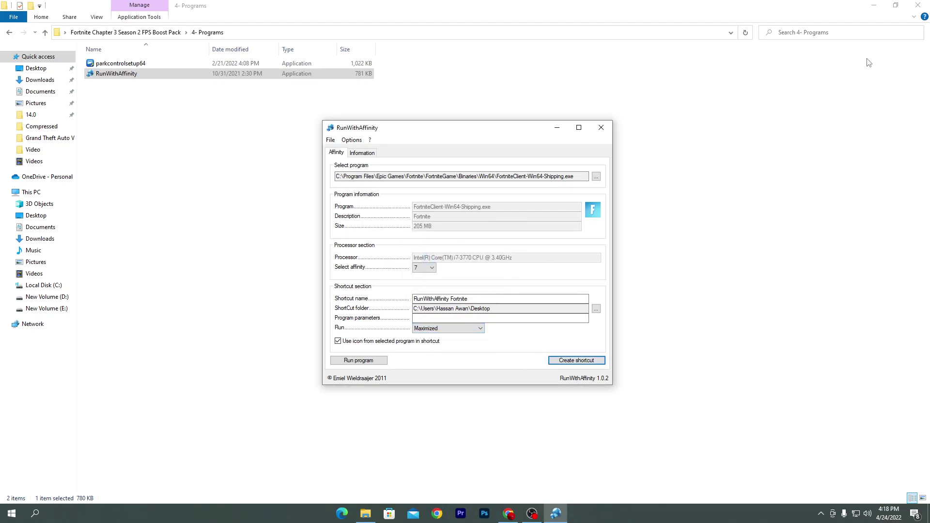
{"action": "left_click", "coordinate": [873, 5]}
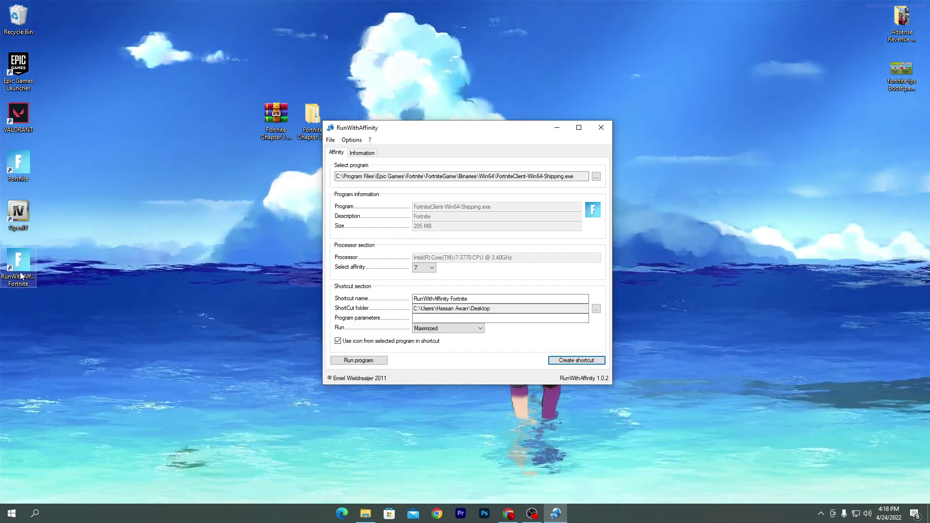
{"action": "left_click", "coordinate": [601, 127]}
{"action": "left_click", "coordinate": [364, 514]}
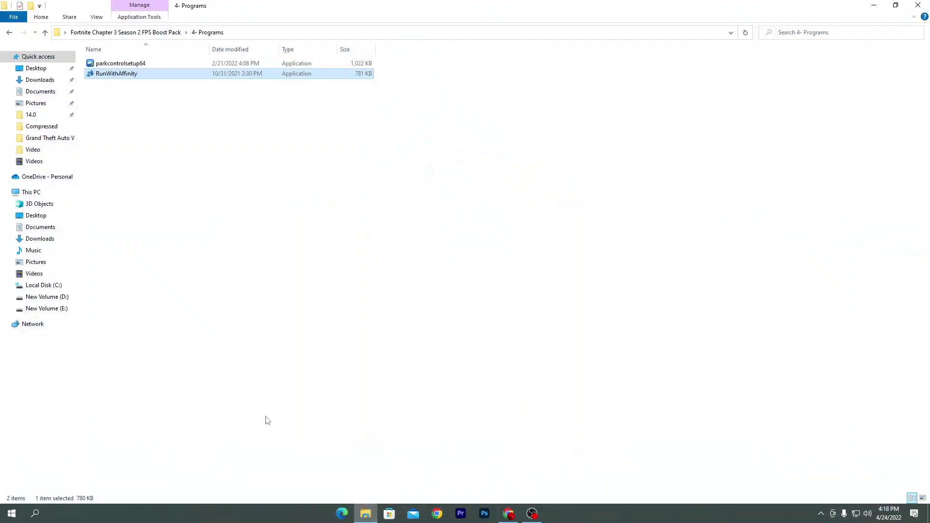
Step: Copy GameUserSettings from the boost pack's 5- New Res Files\Med End PC folder
{"action": "left_click", "coordinate": [128, 32]}
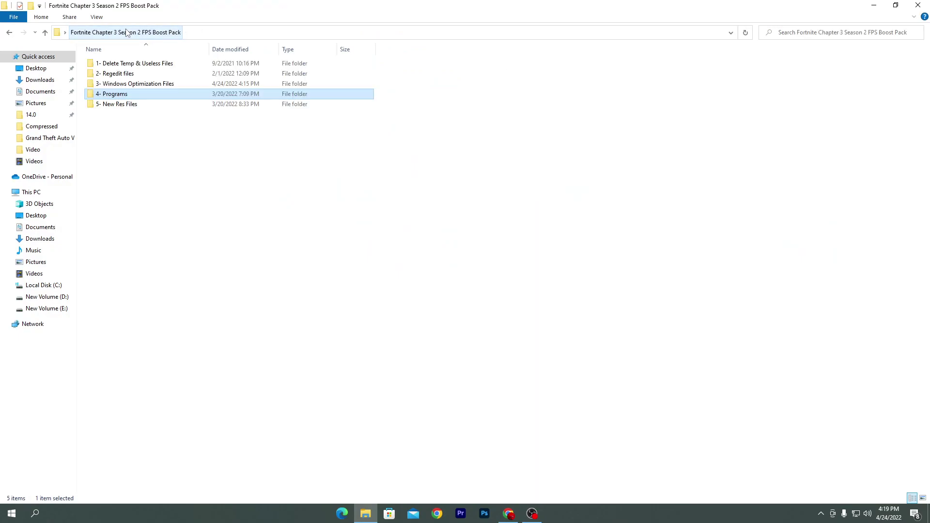
{"action": "double_click", "coordinate": [137, 103]}
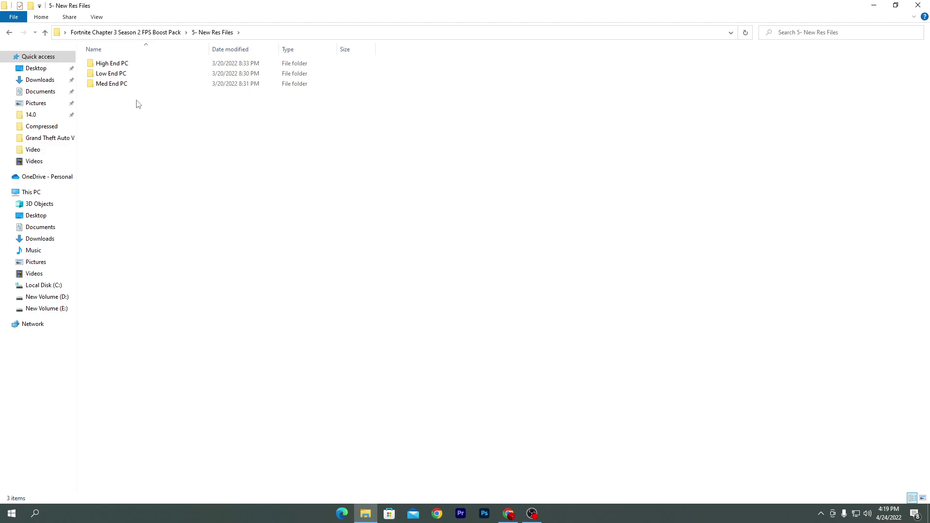
{"action": "double_click", "coordinate": [113, 84]}
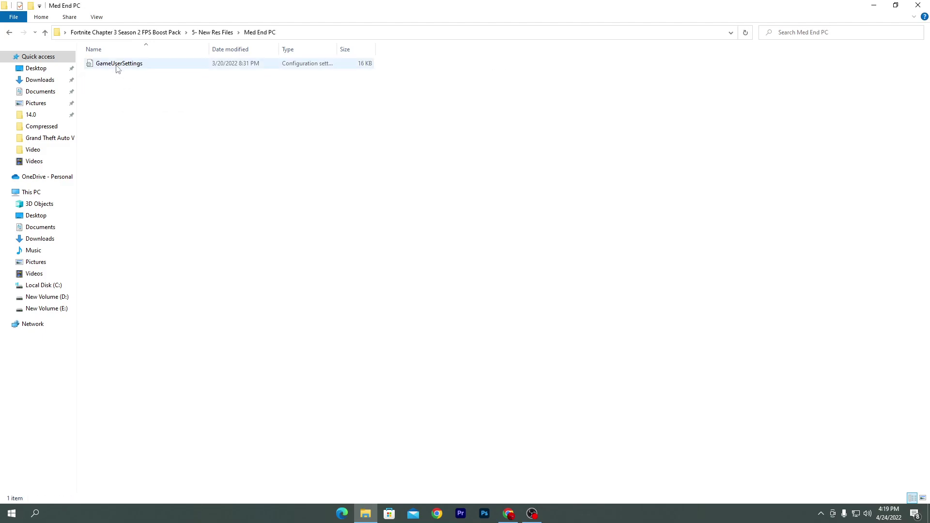
{"action": "left_click", "coordinate": [116, 64]}
{"action": "right_click", "coordinate": [116, 64]}
{"action": "left_click", "coordinate": [147, 241]}
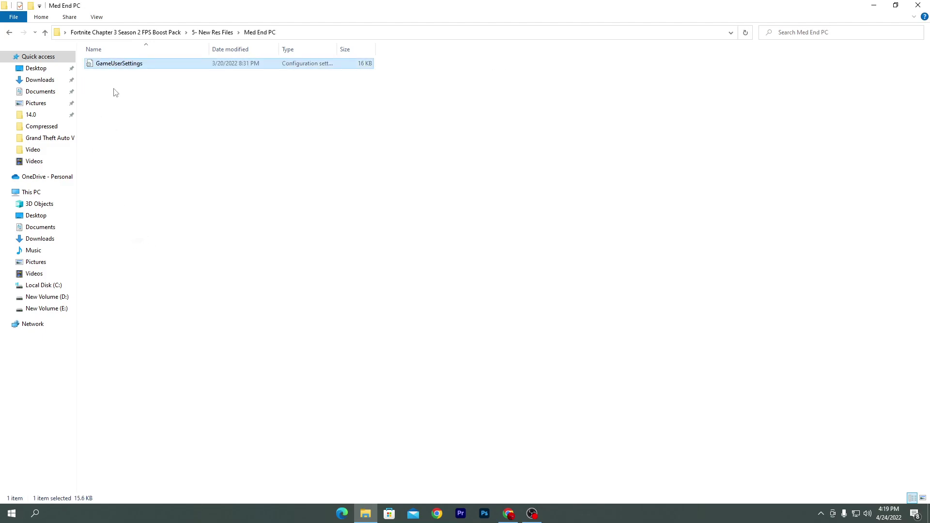
{"action": "left_click", "coordinate": [35, 514]}
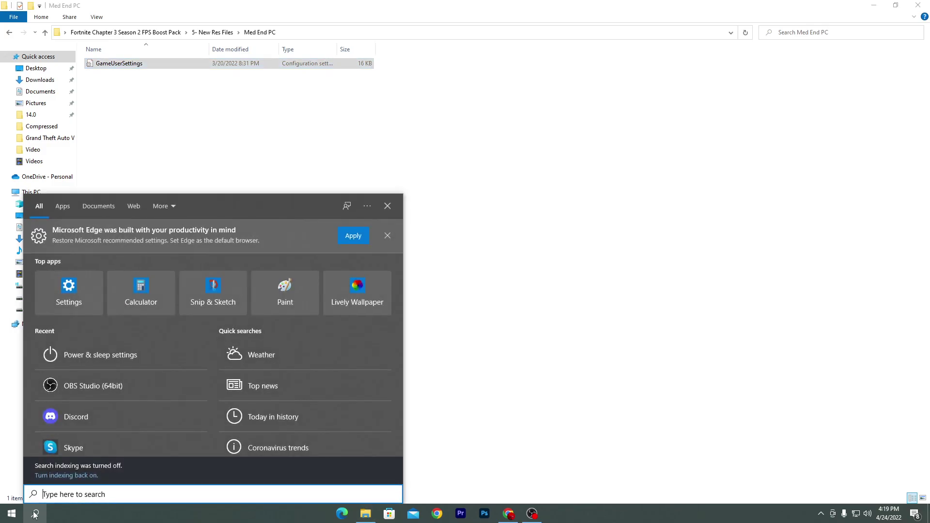
Step: Open AppData through the Run dialog and browse into its Local folder
{"action": "type", "text": "run"}
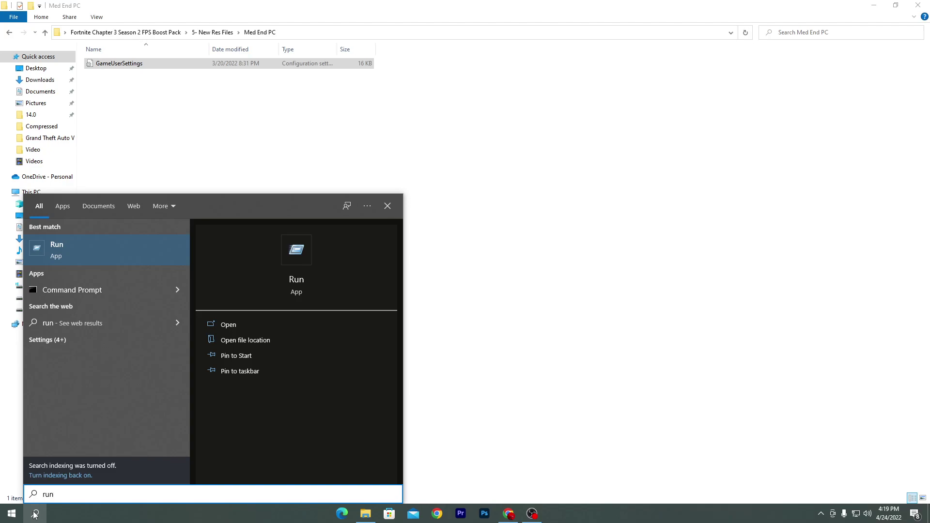
{"action": "key", "text": "Return"}
{"action": "type", "text": "appdata"}
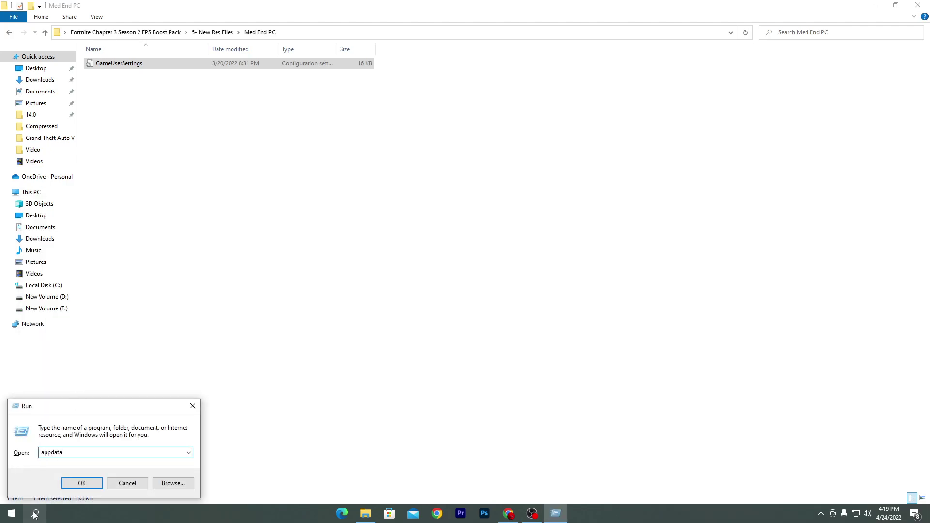
{"action": "key", "text": "Return"}
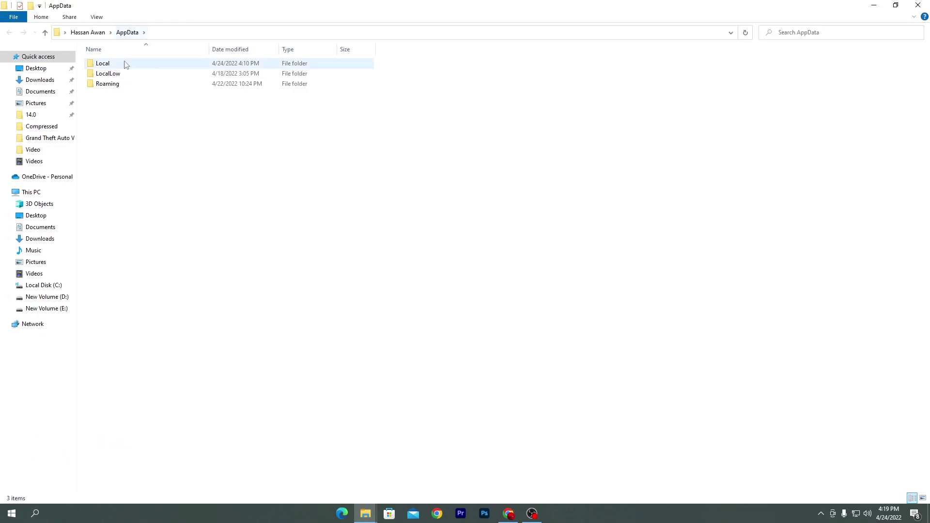
{"action": "double_click", "coordinate": [125, 65]}
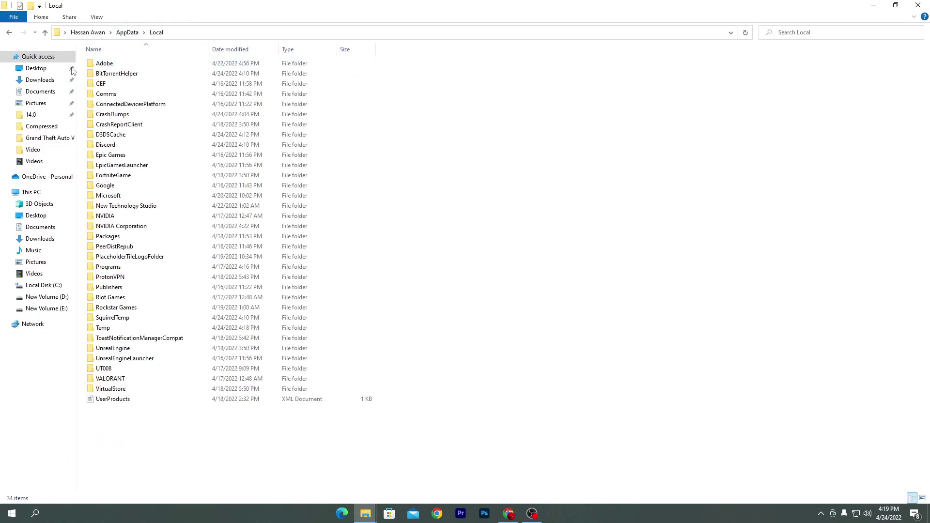
{"action": "double_click", "coordinate": [122, 155]}
{"action": "left_click", "coordinate": [129, 66]}
{"action": "key", "text": "BackSpace"}
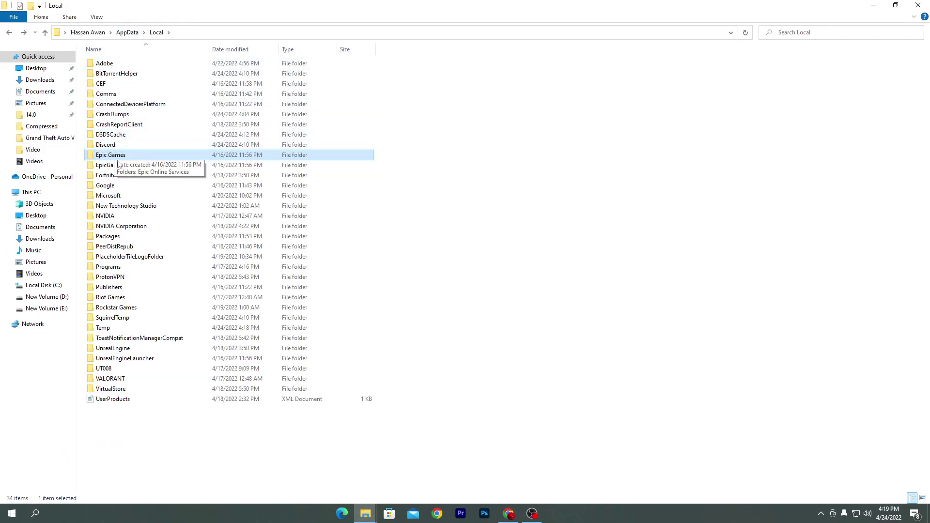
Step: Paste GameUserSettings into FortniteGame\Saved\Config\WindowsClient, replacing the existing file, then close Explorer
{"action": "double_click", "coordinate": [117, 176]}
{"action": "double_click", "coordinate": [111, 65]}
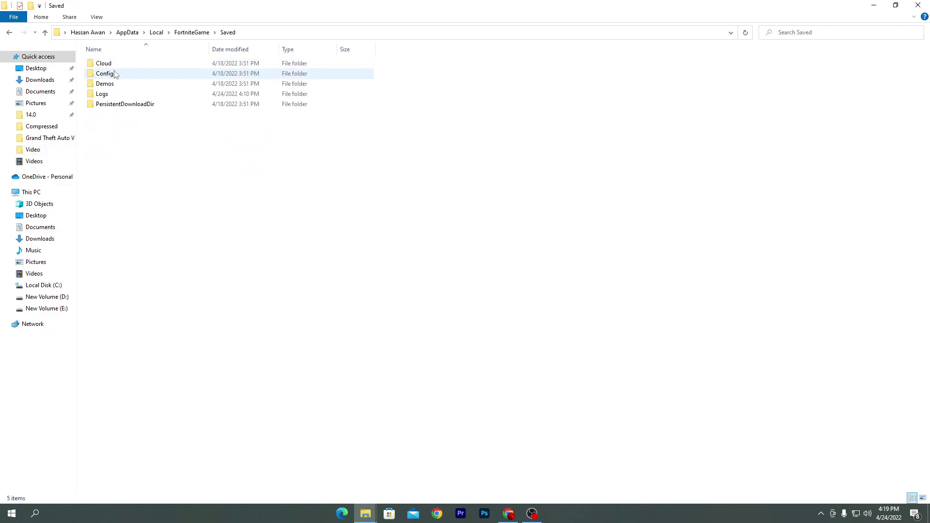
{"action": "double_click", "coordinate": [115, 73]}
{"action": "double_click", "coordinate": [115, 74]}
{"action": "right_click", "coordinate": [140, 108]}
{"action": "left_click", "coordinate": [162, 176]}
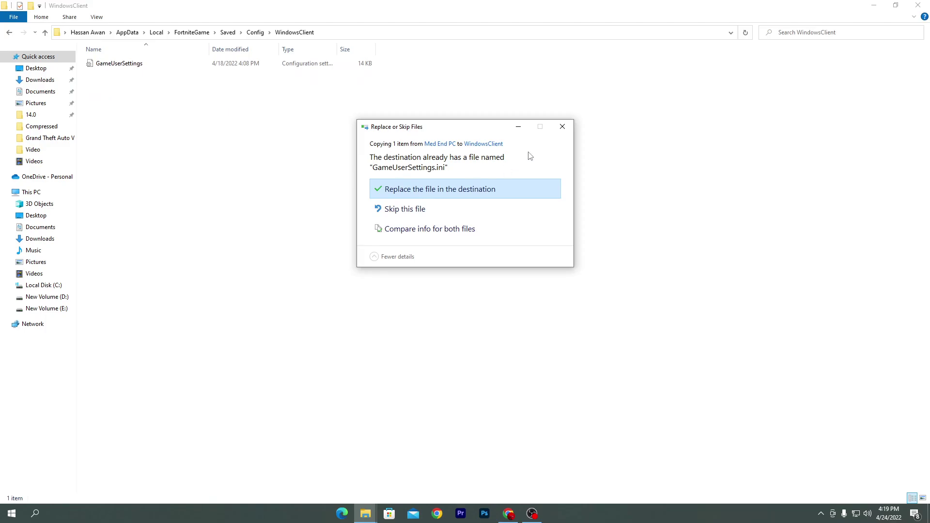
{"action": "left_click", "coordinate": [562, 126]}
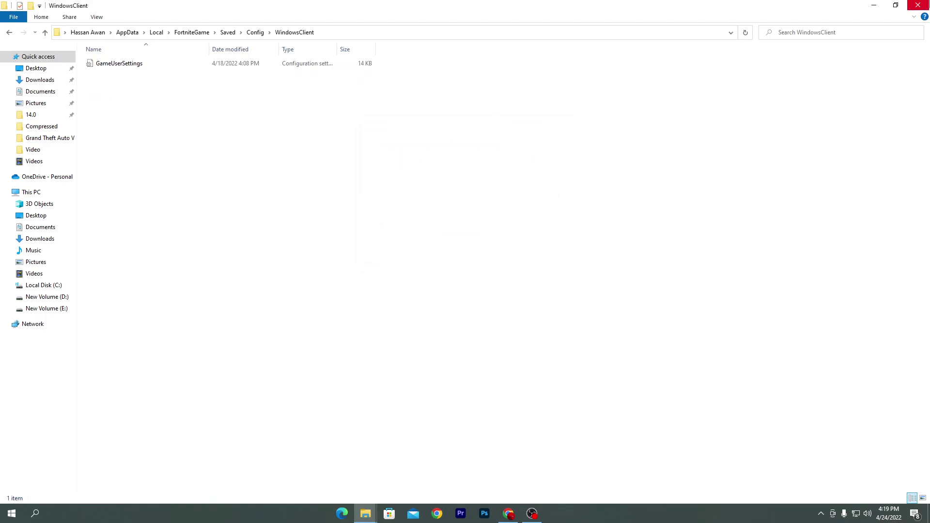
{"action": "left_click", "coordinate": [917, 5]}
{"action": "left_click", "coordinate": [917, 5]}
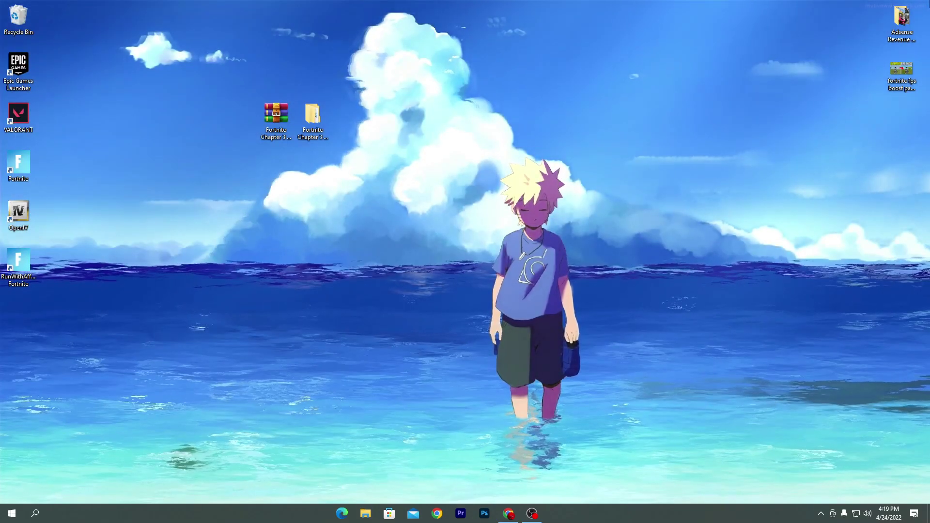